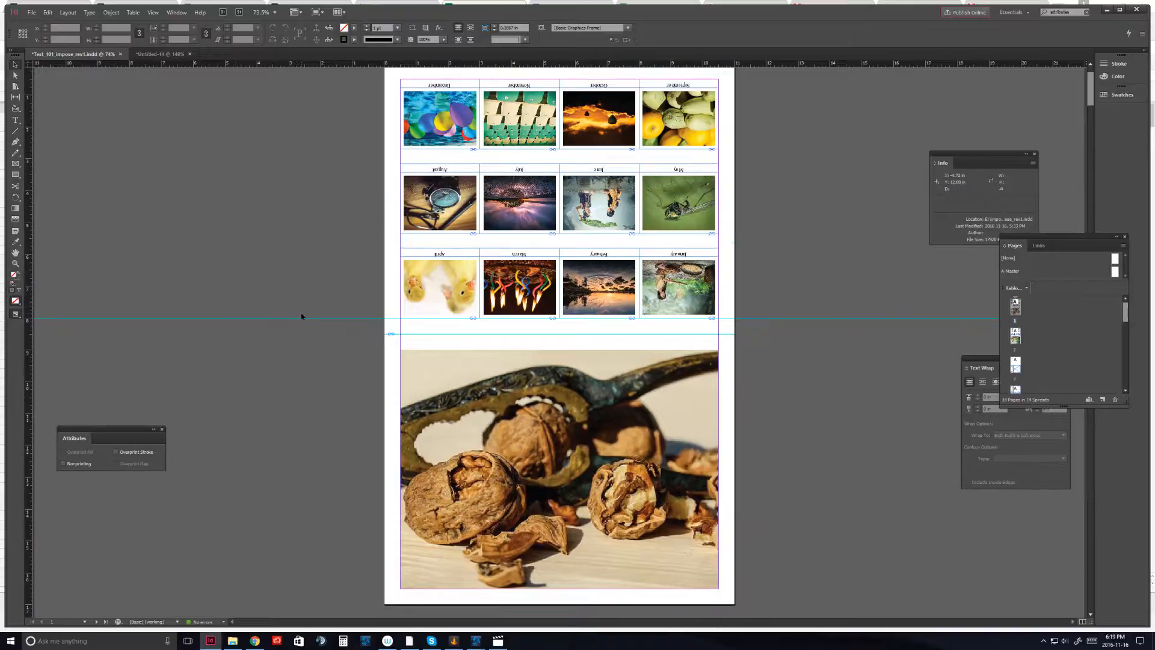
Step: Look through the imposed calendar document, from the cover page to the monthly spreads, and glance at the other open untitled document
{"action": "scroll", "coordinate": [306, 314], "scroll_direction": "down", "scroll_amount": 10}
{"action": "scroll", "coordinate": [310, 312], "scroll_direction": "down", "scroll_amount": 15}
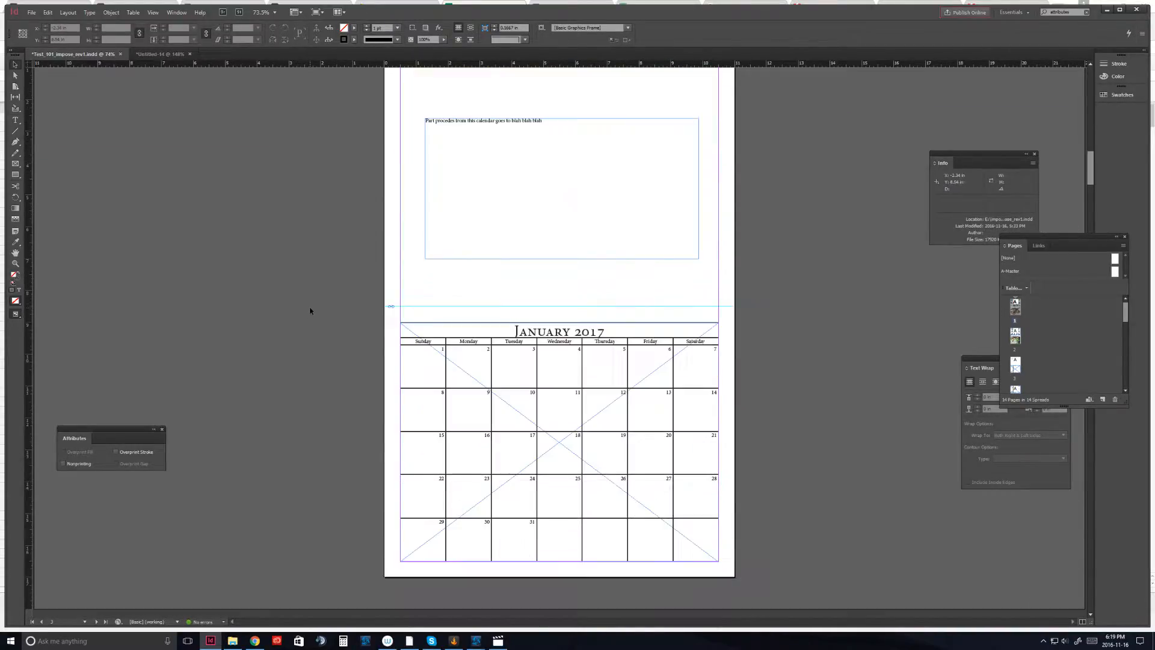
{"action": "scroll", "coordinate": [304, 306], "scroll_direction": "down", "scroll_amount": 20}
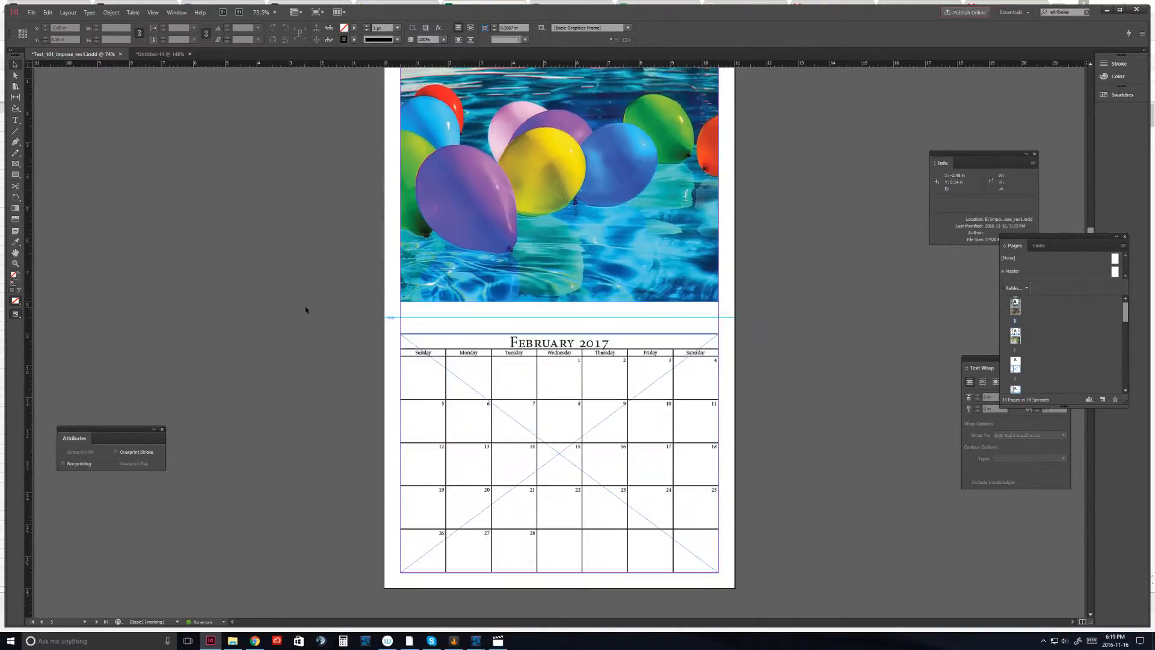
{"action": "scroll", "coordinate": [315, 326], "scroll_direction": "down", "scroll_amount": 14}
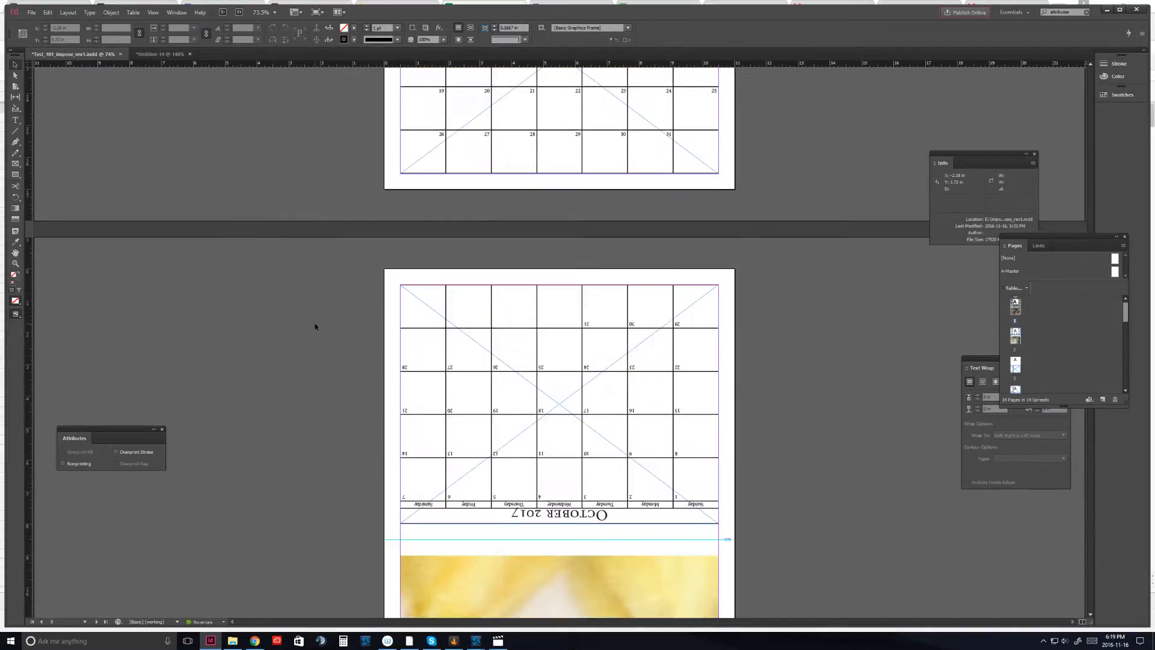
{"action": "scroll", "coordinate": [313, 319], "scroll_direction": "down", "scroll_amount": 10}
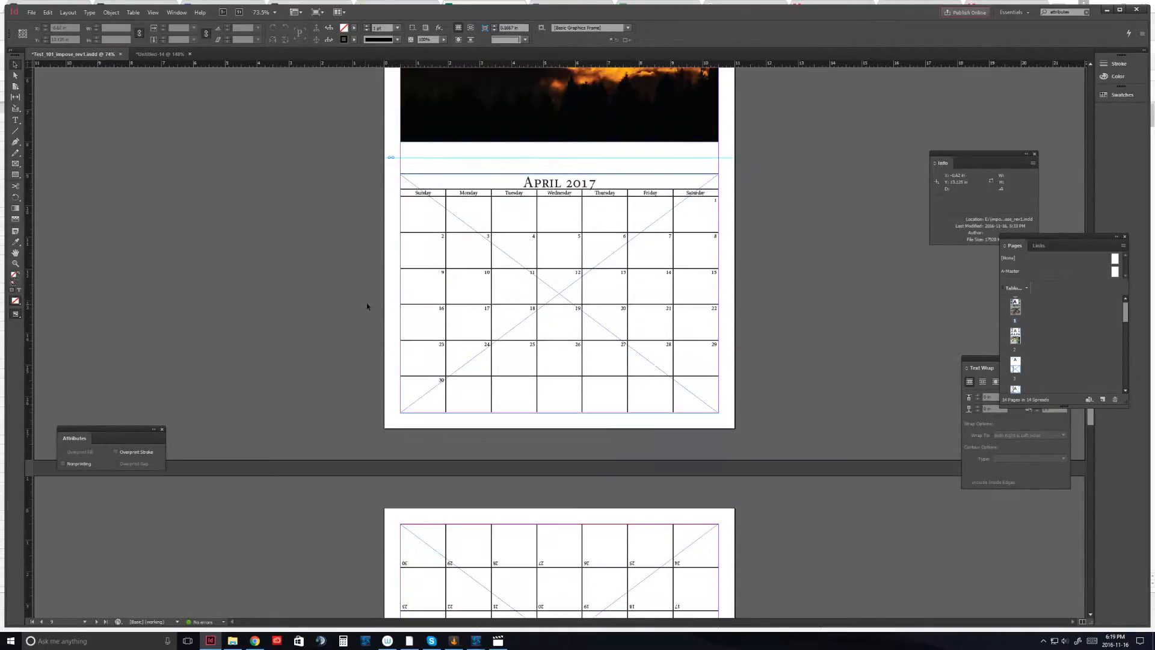
{"action": "left_click_drag", "start_coordinate": [1094, 457], "coordinate": [1096, 74]}
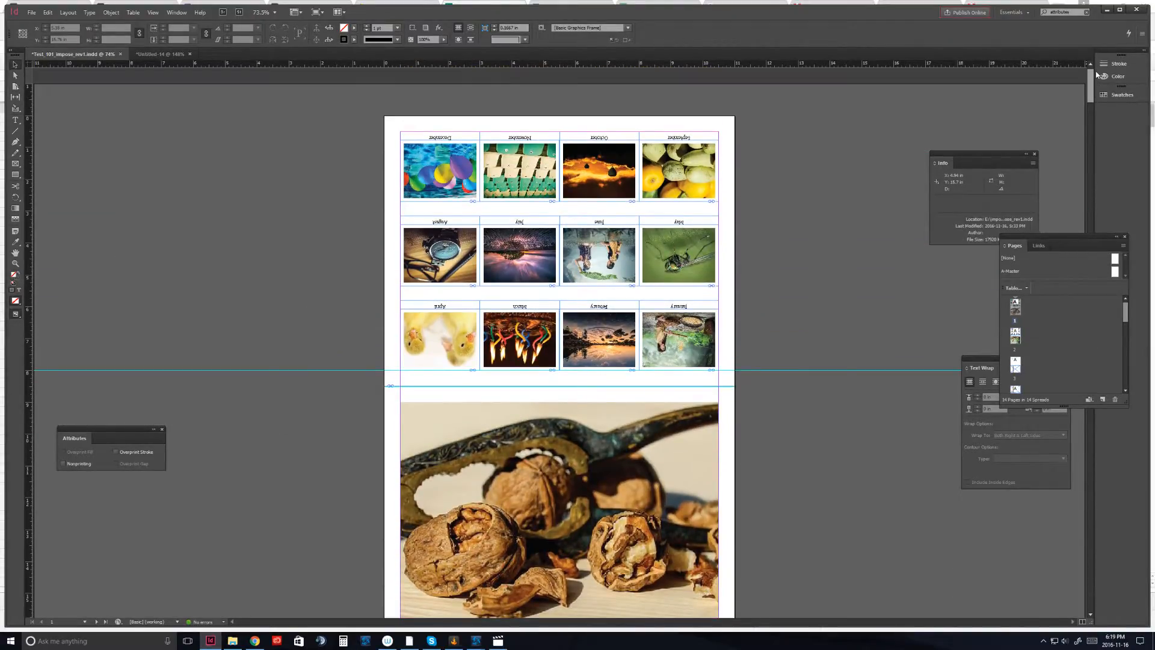
{"action": "scroll", "coordinate": [890, 198], "scroll_direction": "down", "scroll_amount": 3}
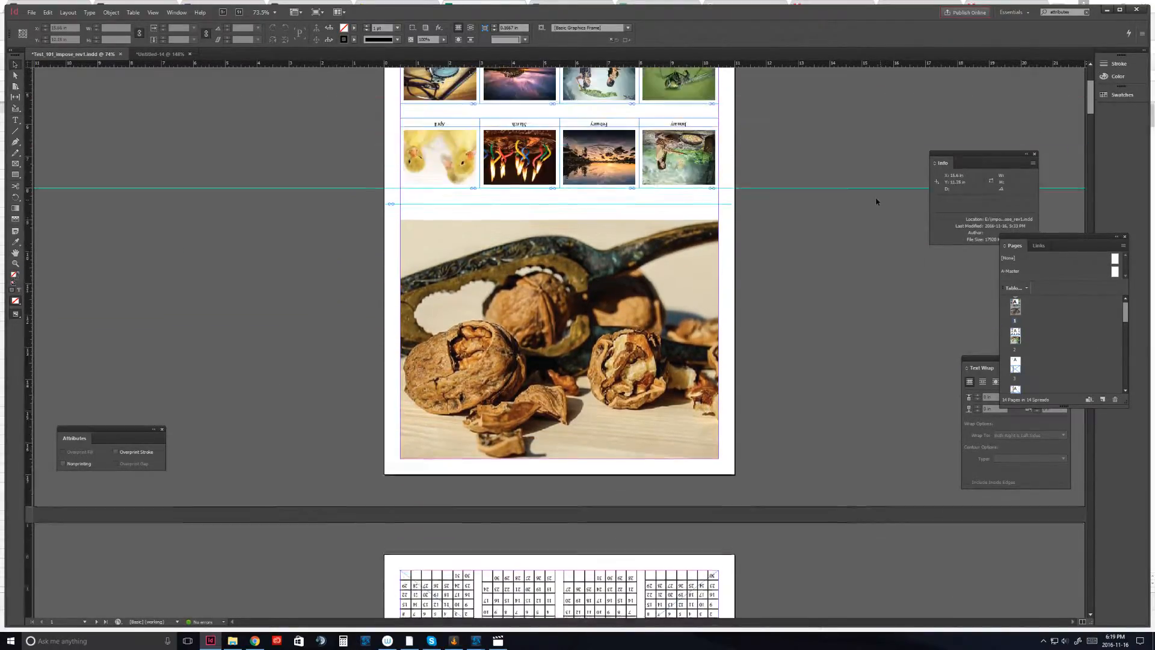
{"action": "scroll", "coordinate": [876, 201], "scroll_direction": "up", "scroll_amount": 2}
{"action": "left_click", "coordinate": [160, 54]}
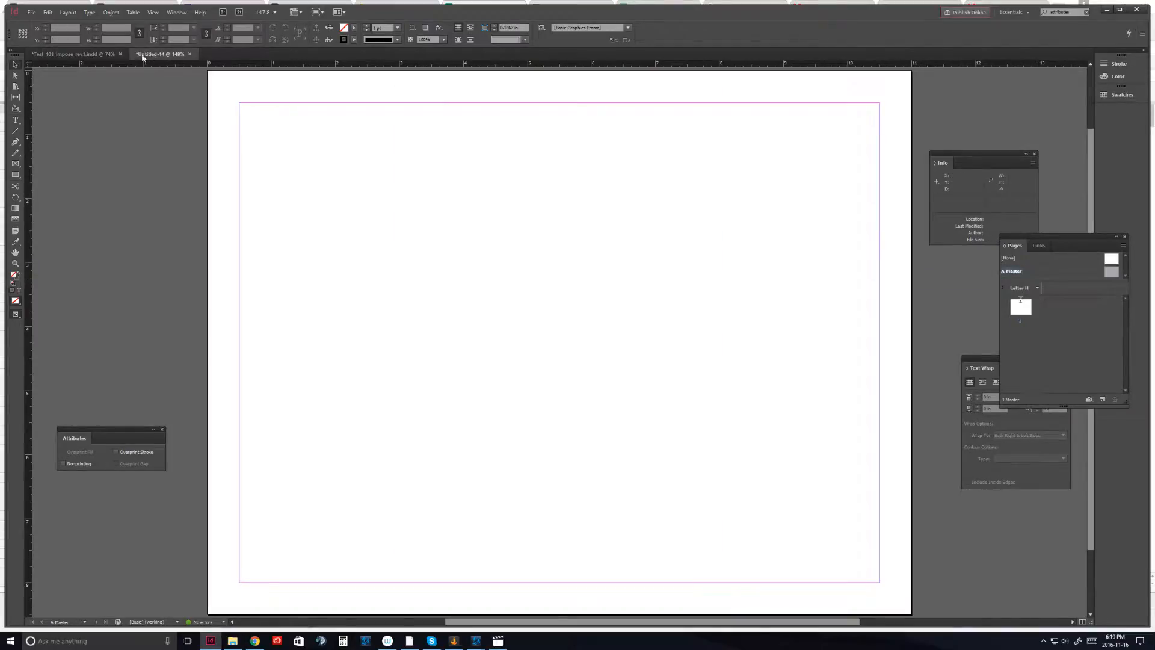
{"action": "left_click", "coordinate": [90, 54]}
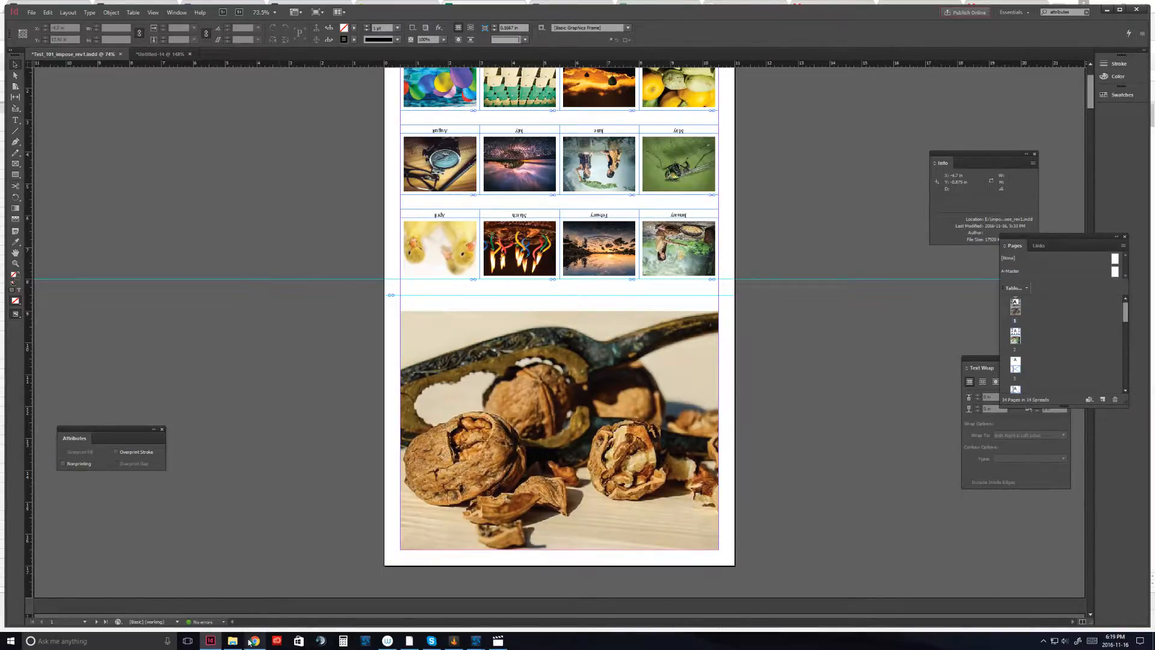
{"action": "scroll", "coordinate": [263, 424], "scroll_direction": "up", "scroll_amount": 2}
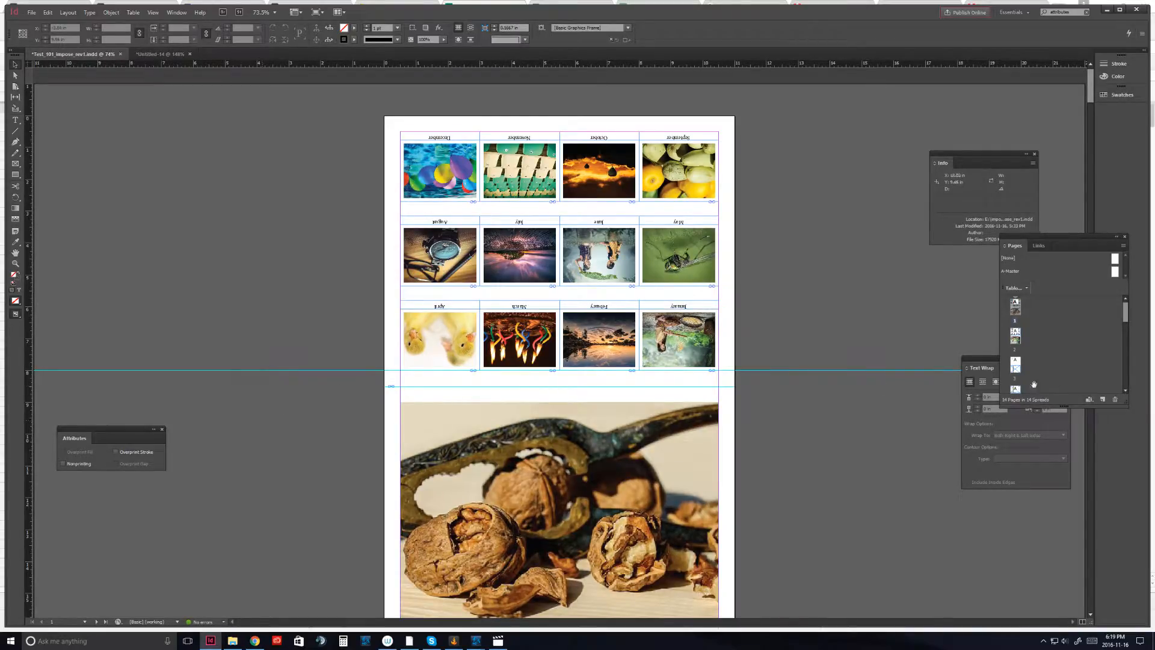
Step: Switch to File Explorer and copy the file paths of all the images in the pictures2 folder
{"action": "left_click", "coordinate": [255, 640]}
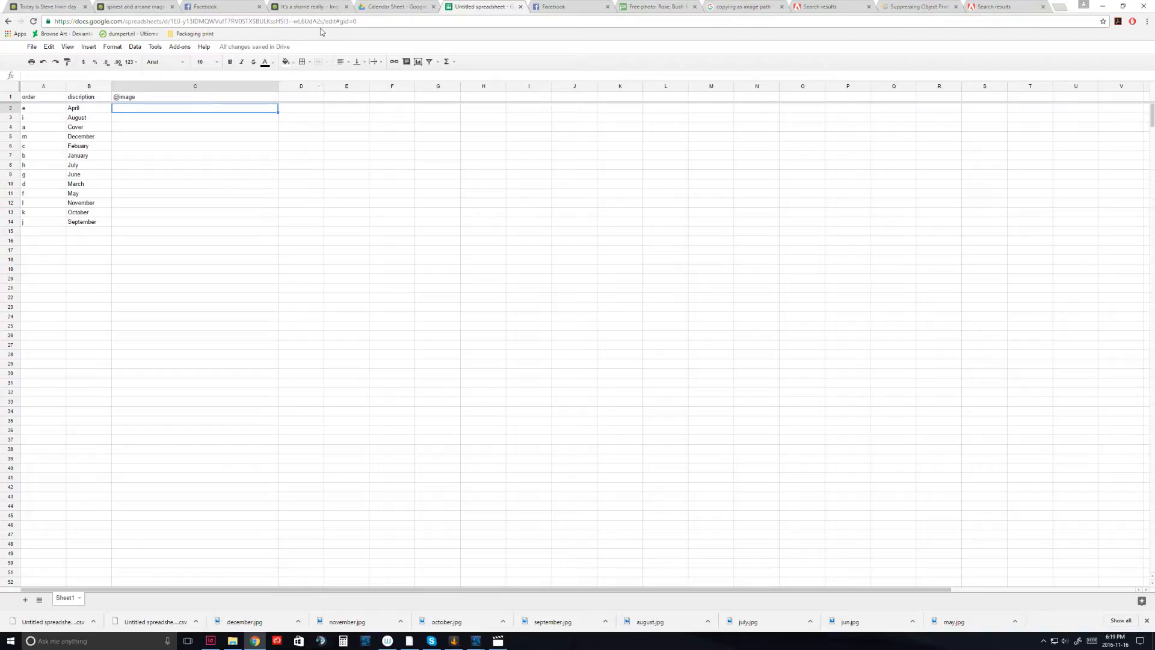
{"action": "left_click", "coordinate": [658, 6]}
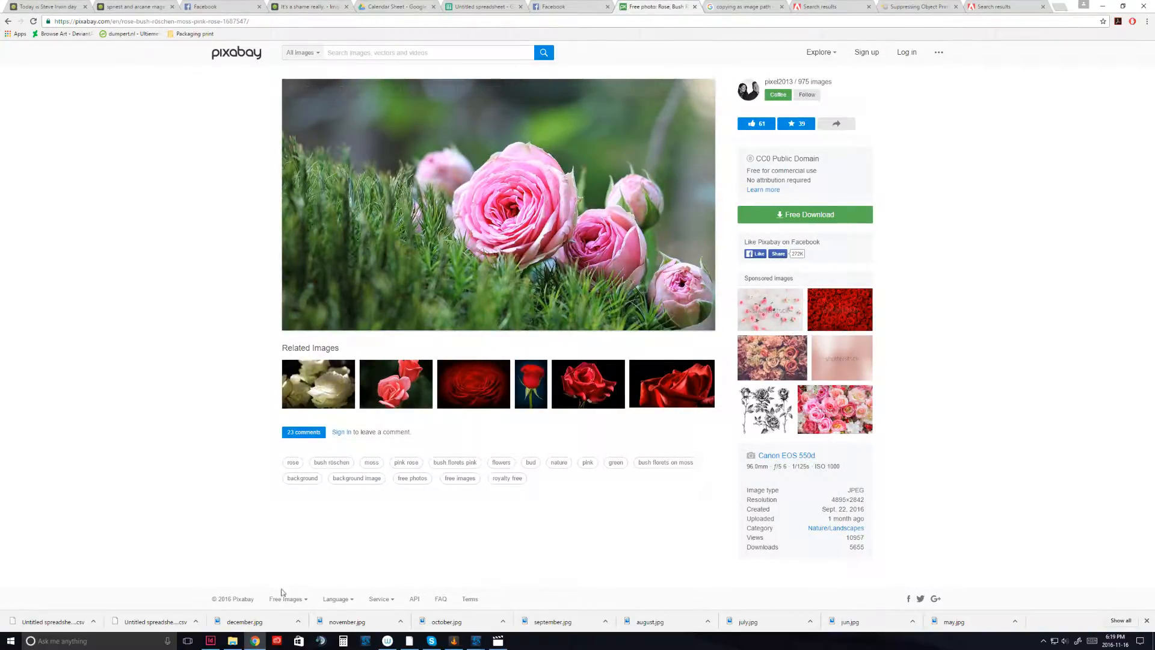
{"action": "left_click", "coordinate": [235, 646]}
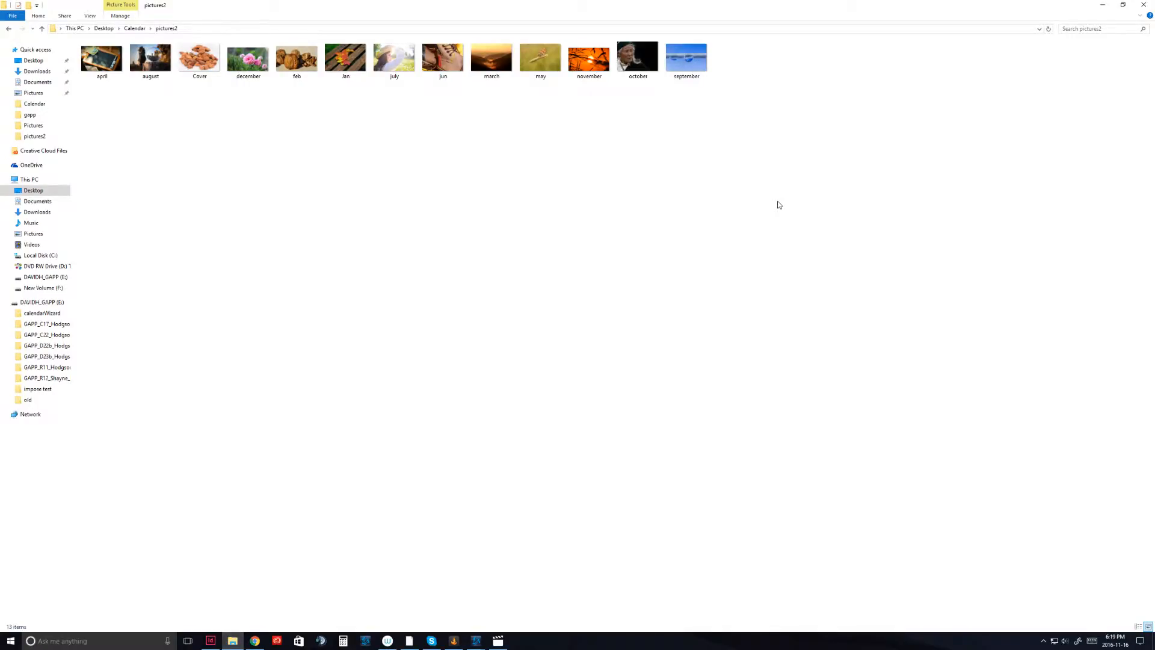
{"action": "left_click_drag", "start_coordinate": [782, 194], "coordinate": [92, 50]}
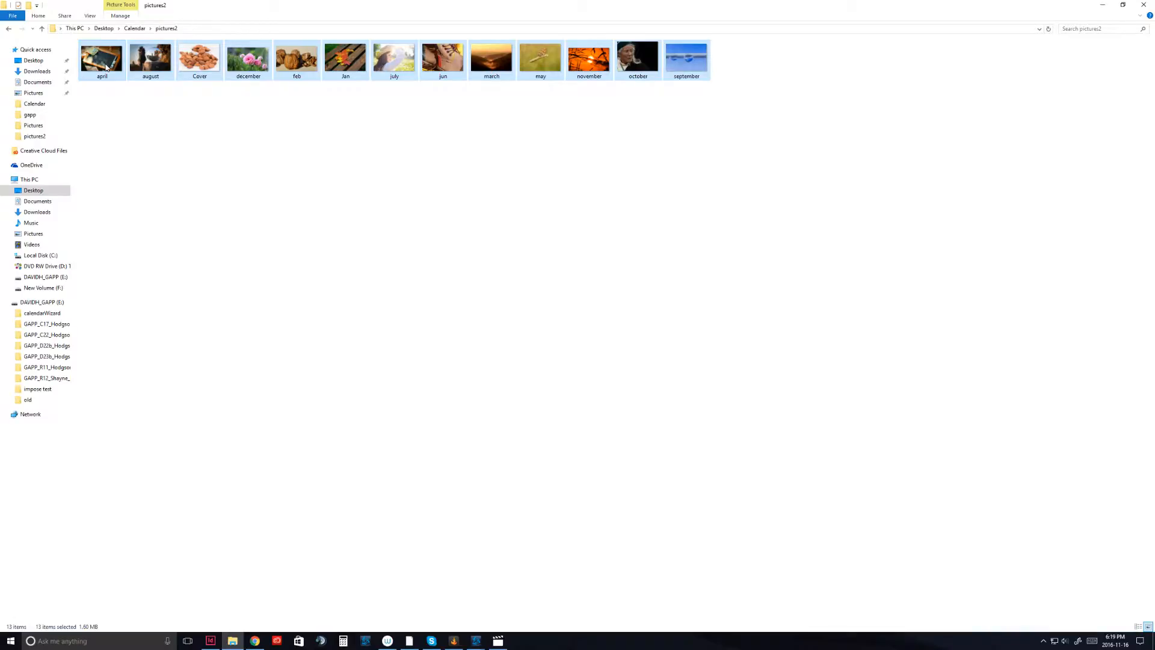
{"action": "right_click", "coordinate": [106, 65]}
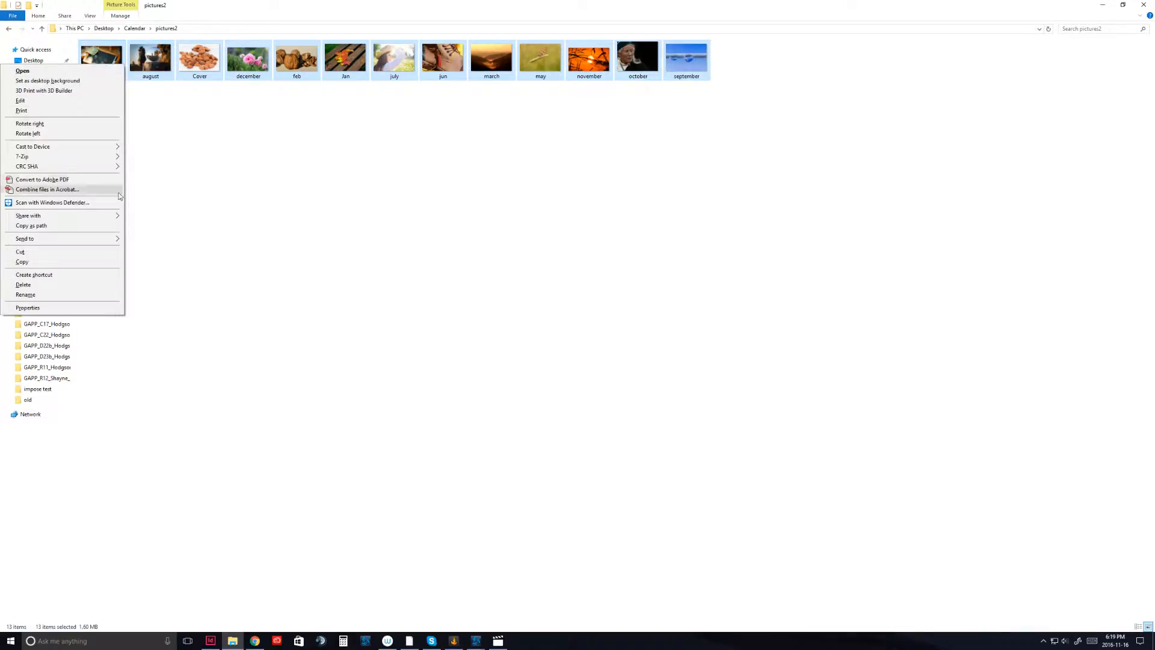
{"action": "left_click", "coordinate": [76, 226]}
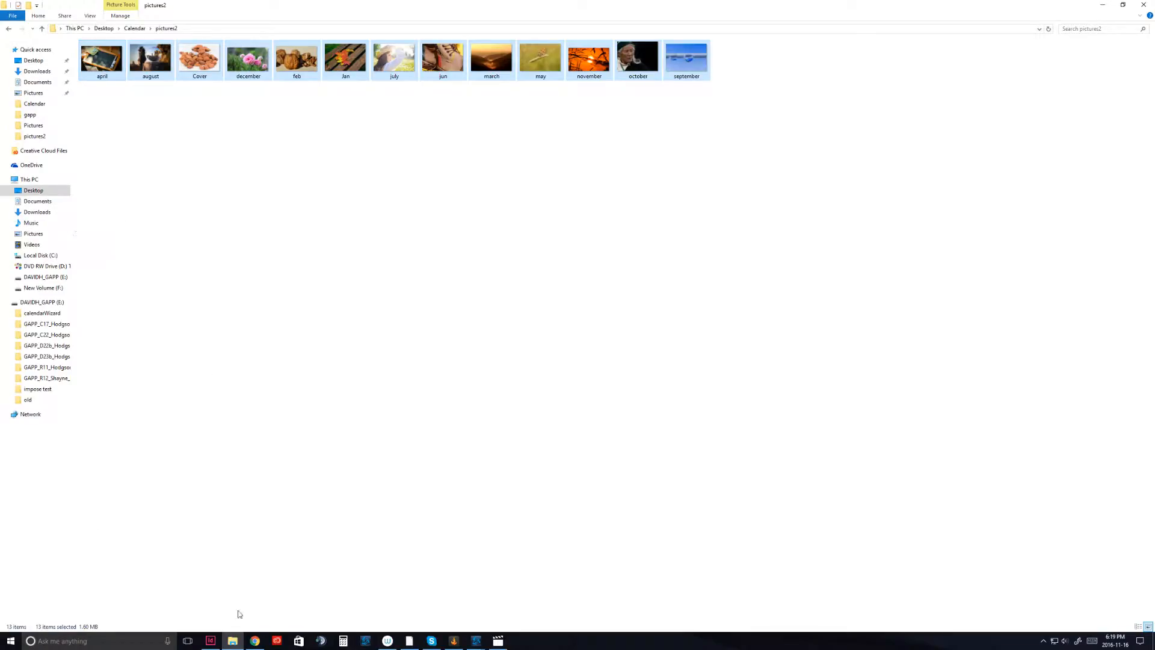
{"action": "left_click", "coordinate": [255, 640]}
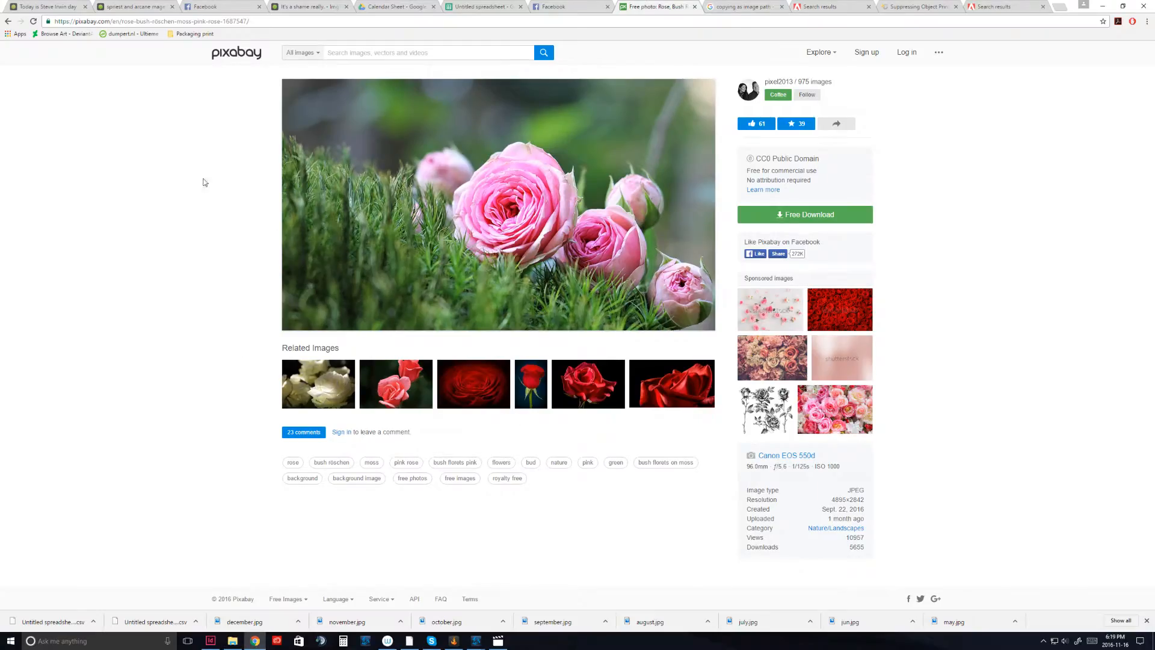
{"action": "left_click", "coordinate": [481, 8]}
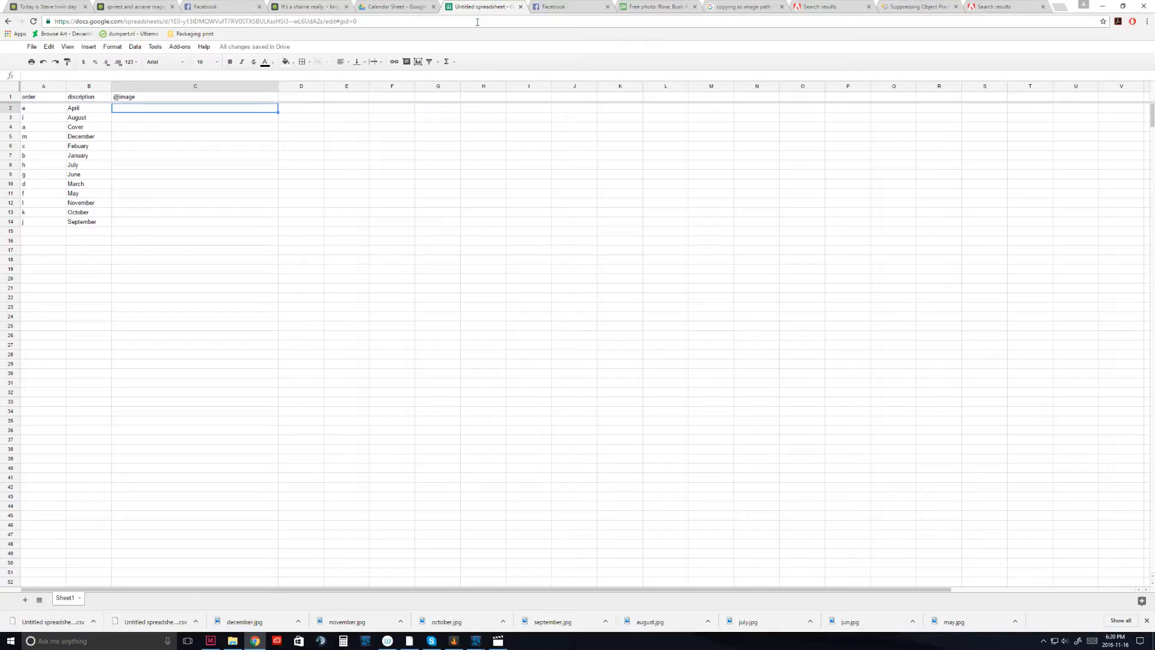
{"action": "double_click", "coordinate": [116, 97]}
{"action": "type", "text": "'"}
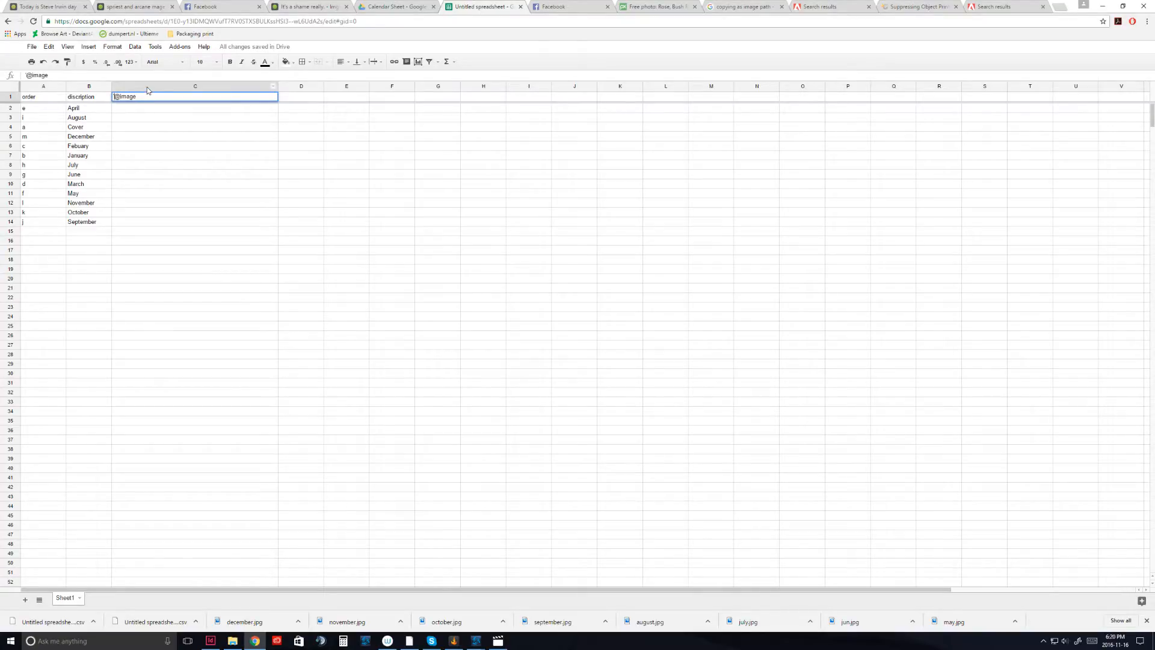
{"action": "key", "text": "BackSpace"}
Step: Sort the sheet by the description column (column B) from A to Z
{"action": "left_click", "coordinate": [39, 120]}
{"action": "right_click", "coordinate": [39, 119]}
{"action": "left_click", "coordinate": [83, 109]}
{"action": "left_click", "coordinate": [135, 47]}
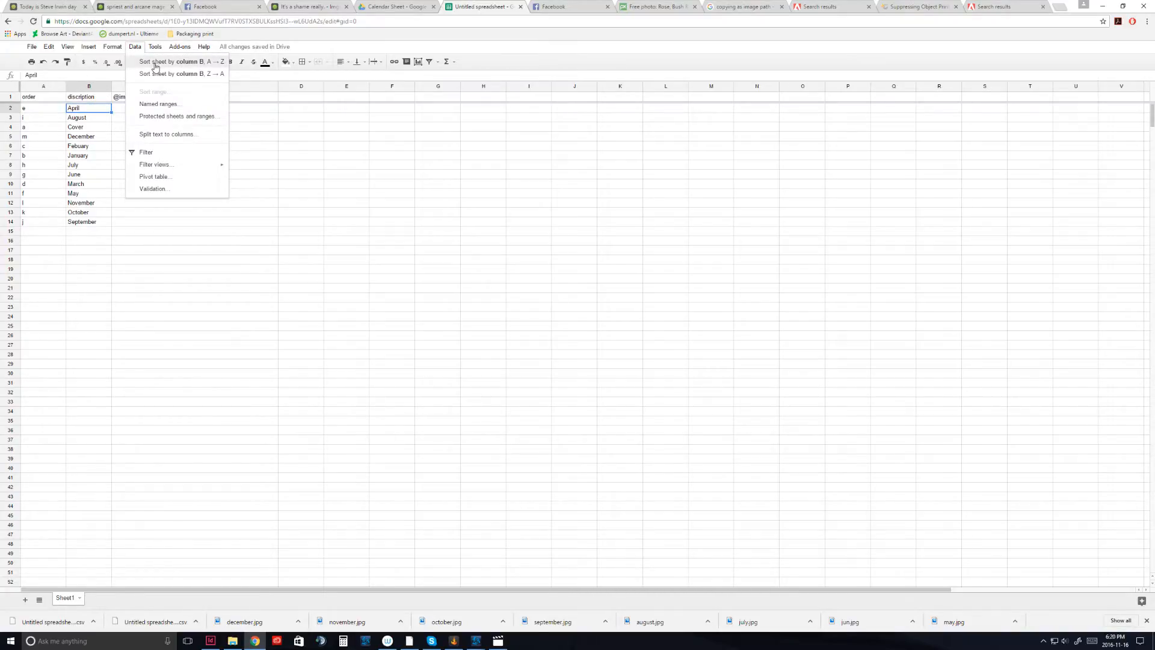
{"action": "left_click", "coordinate": [165, 63]}
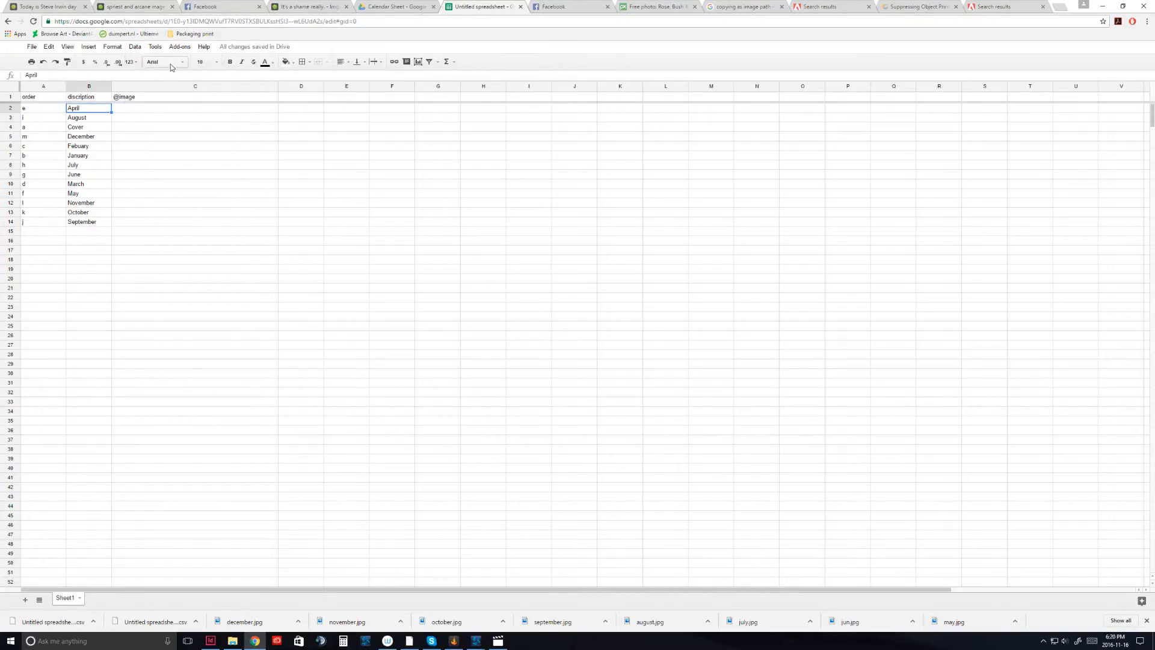
{"action": "left_click", "coordinate": [147, 109]}
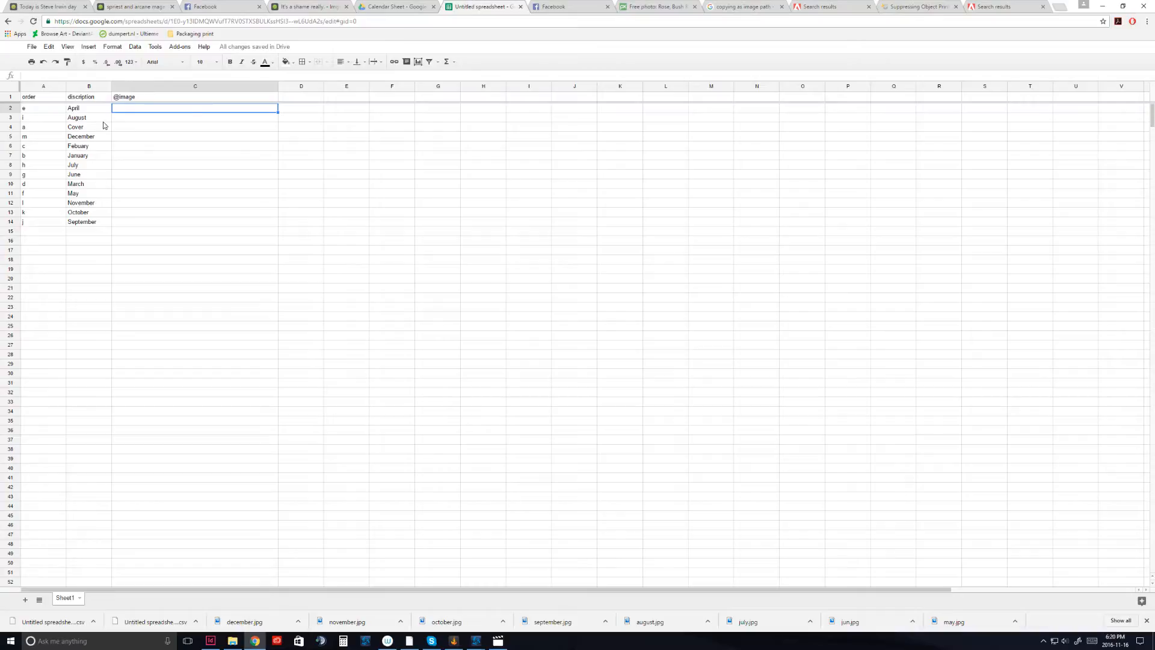
{"action": "key", "text": "ctrl+v"}
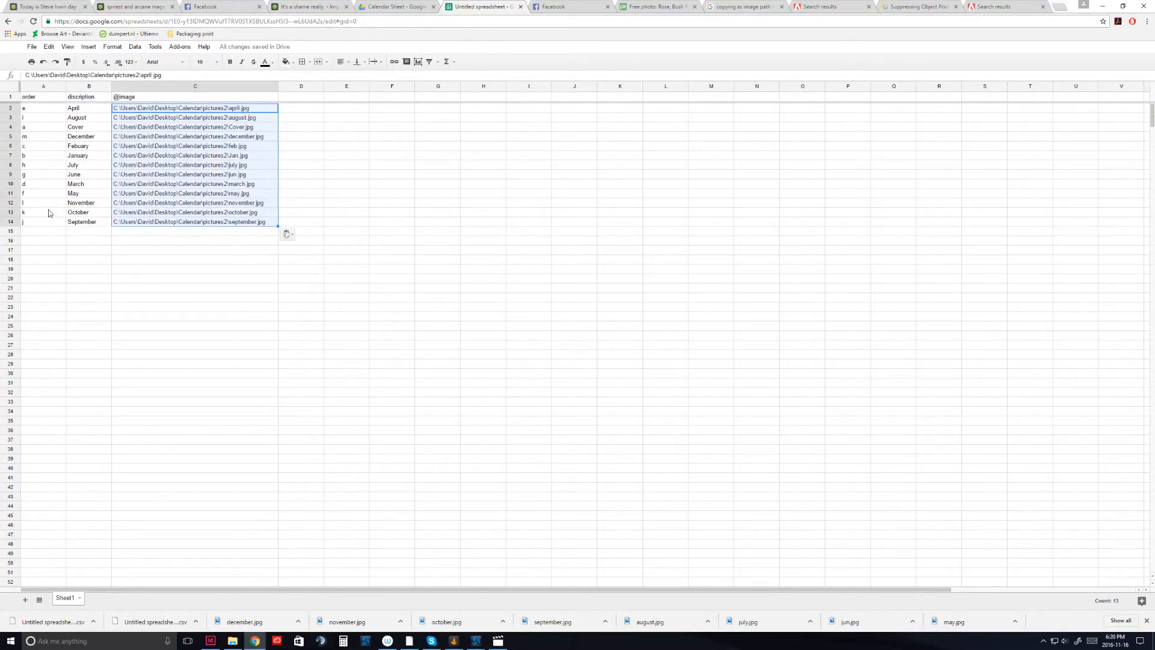
{"action": "left_click", "coordinate": [193, 261]}
Step: Sort the sheet by the order column (column A) from A to Z
{"action": "left_click", "coordinate": [53, 139]}
{"action": "right_click", "coordinate": [51, 140]}
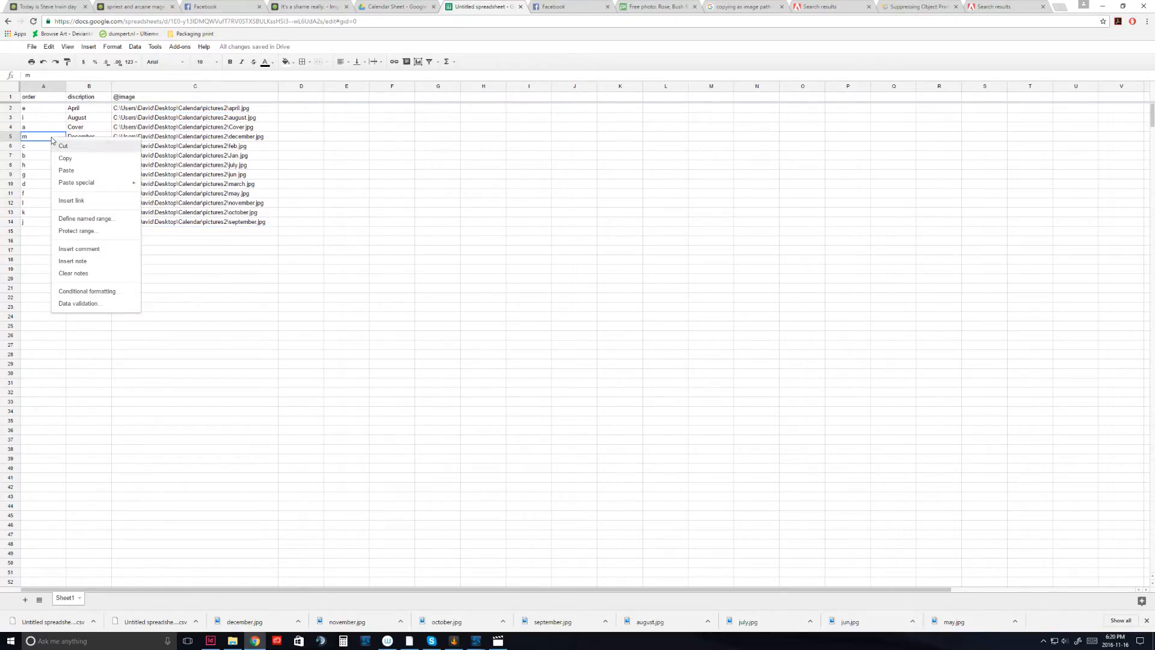
{"action": "left_click", "coordinate": [45, 118]}
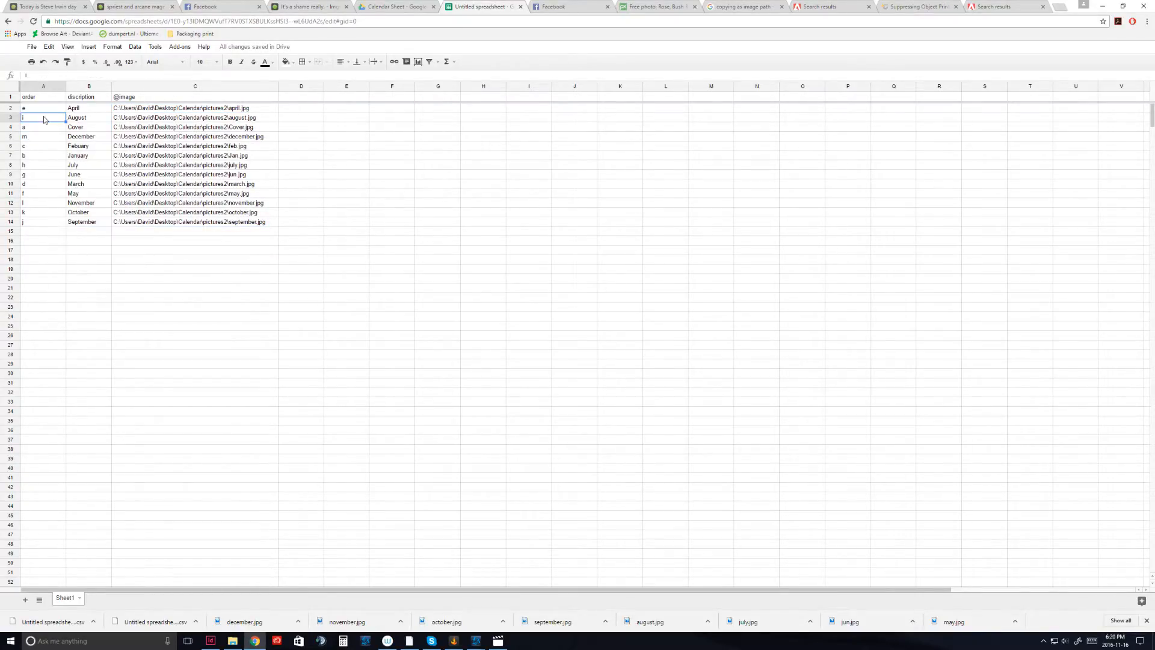
{"action": "left_click", "coordinate": [135, 46]}
{"action": "left_click", "coordinate": [151, 56]}
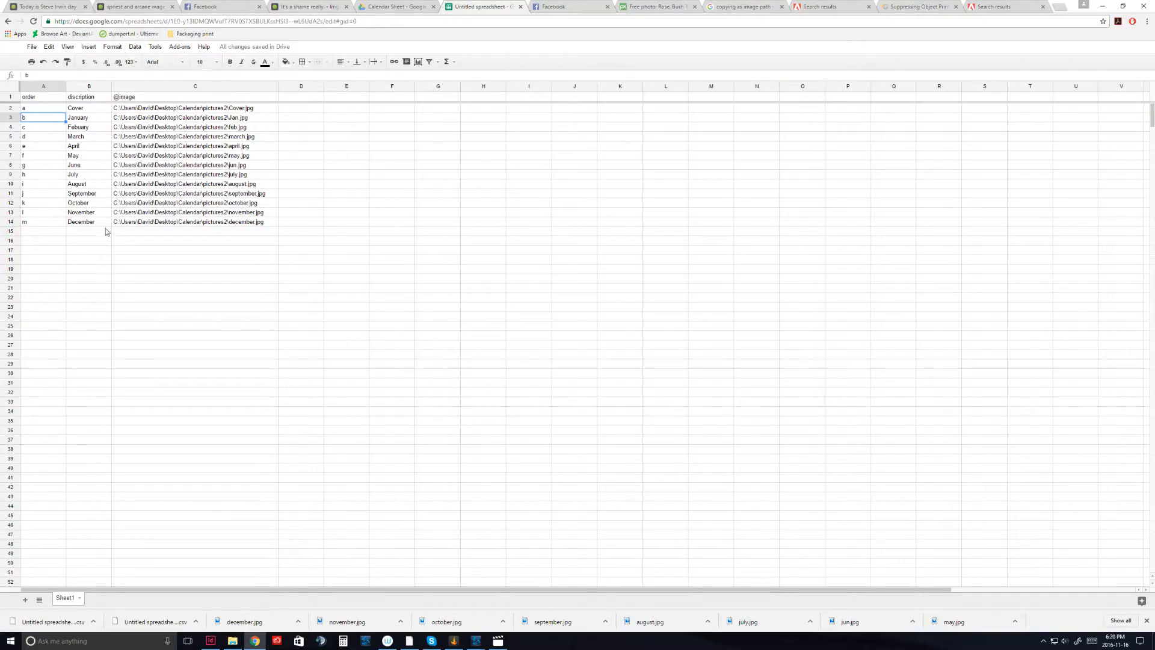
Step: Download the current sheet as a comma-separated values (.csv) file
{"action": "left_click", "coordinate": [28, 47]}
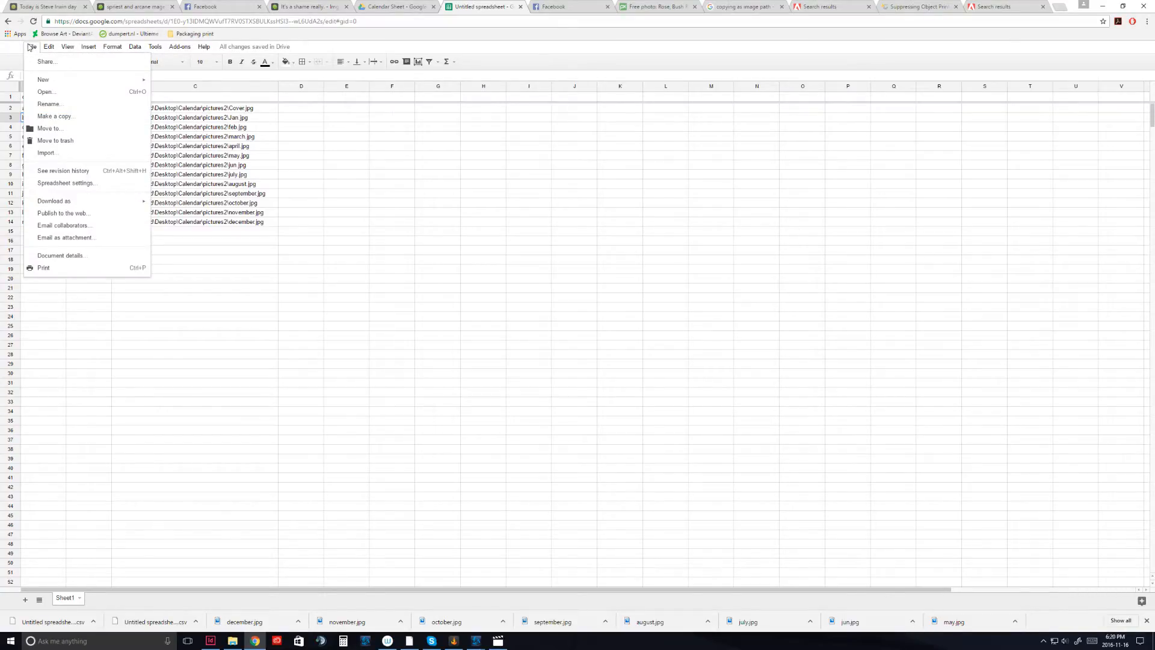
{"action": "mouse_move", "coordinate": [122, 200]}
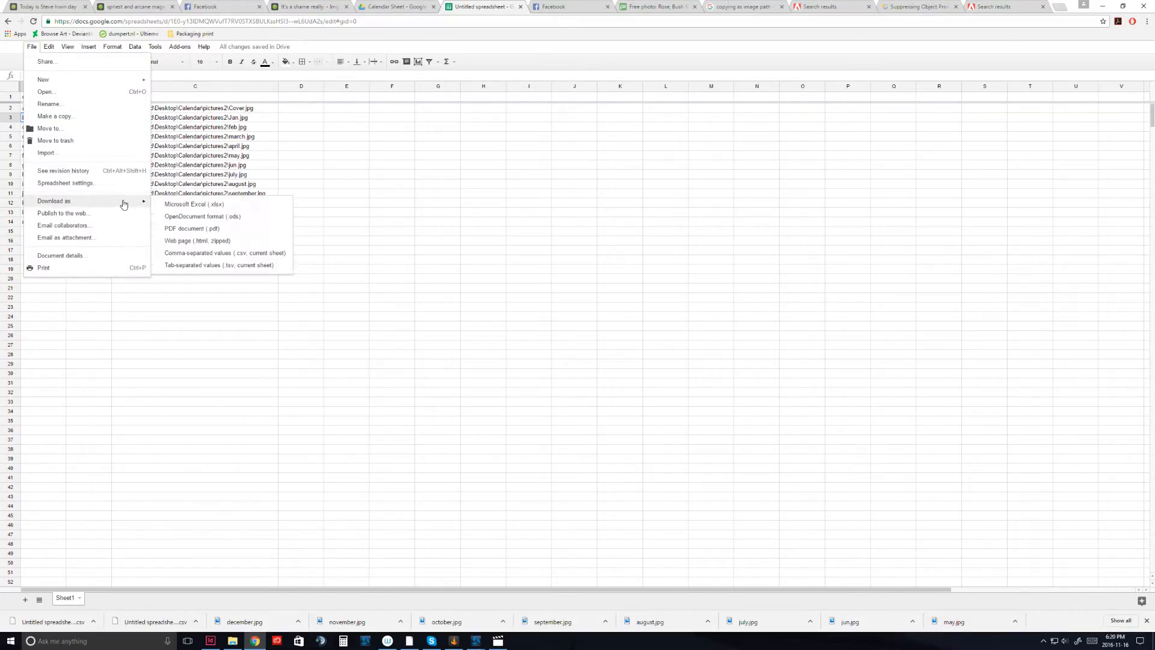
{"action": "left_click", "coordinate": [245, 253]}
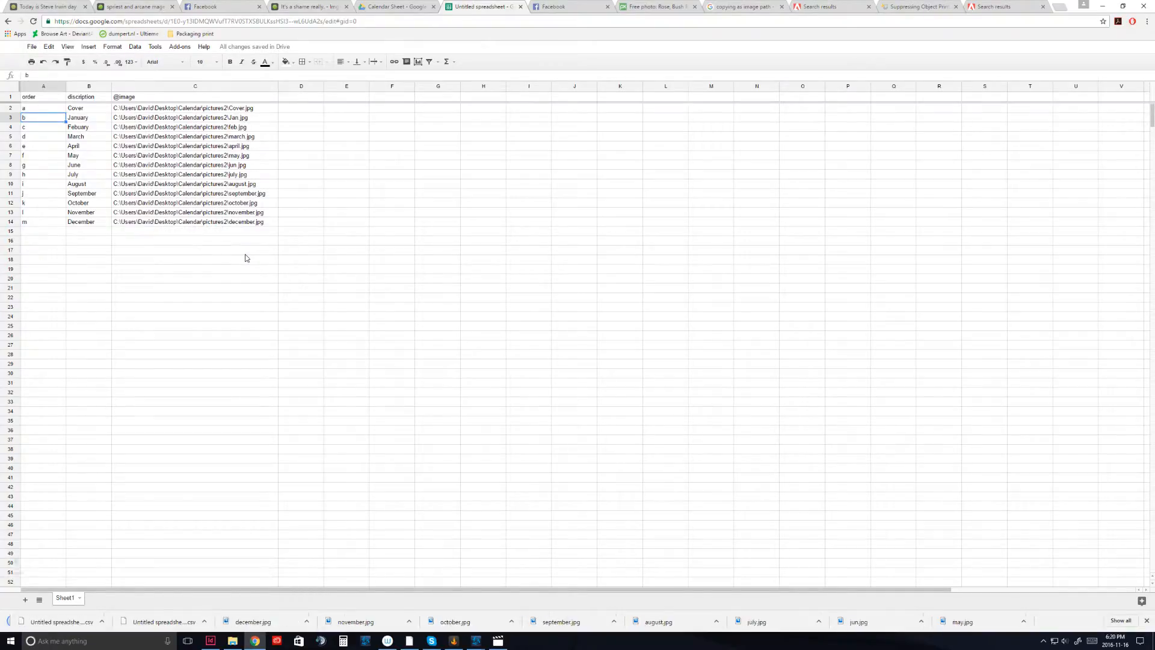
Step: Copy the downloaded file Untitled spreadsheet - Sheet1 (4).csv from the Downloads folder into the pictures2 folder
{"action": "left_click", "coordinate": [94, 621]}
{"action": "left_click", "coordinate": [120, 595]}
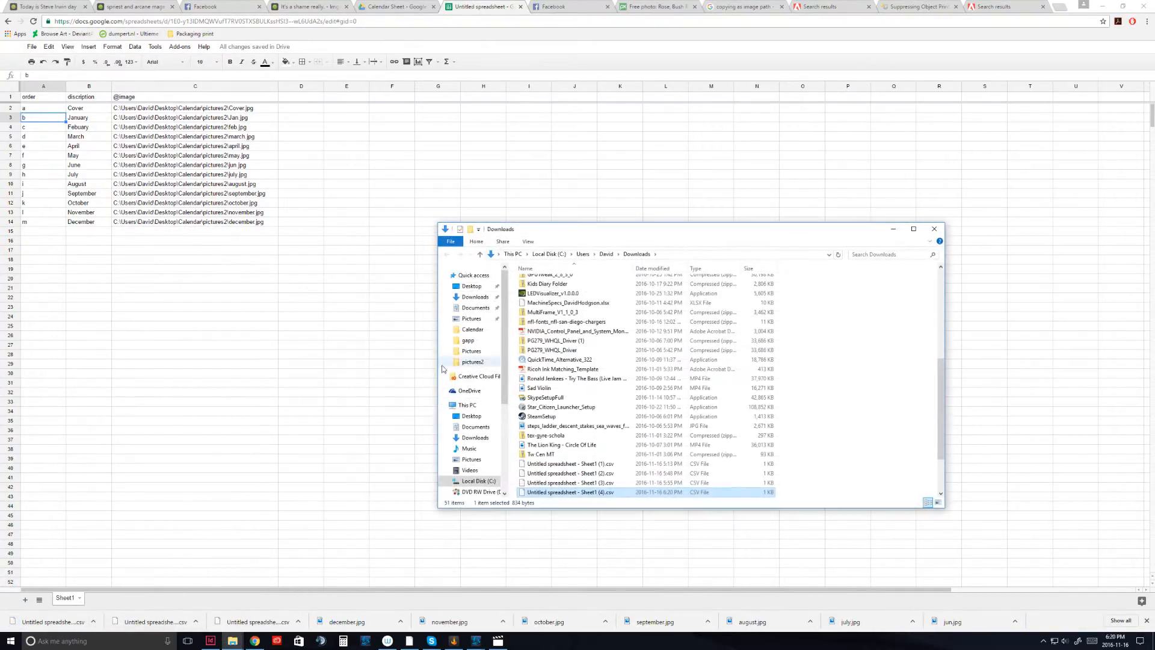
{"action": "right_click", "coordinate": [564, 495]}
{"action": "left_click", "coordinate": [522, 439]}
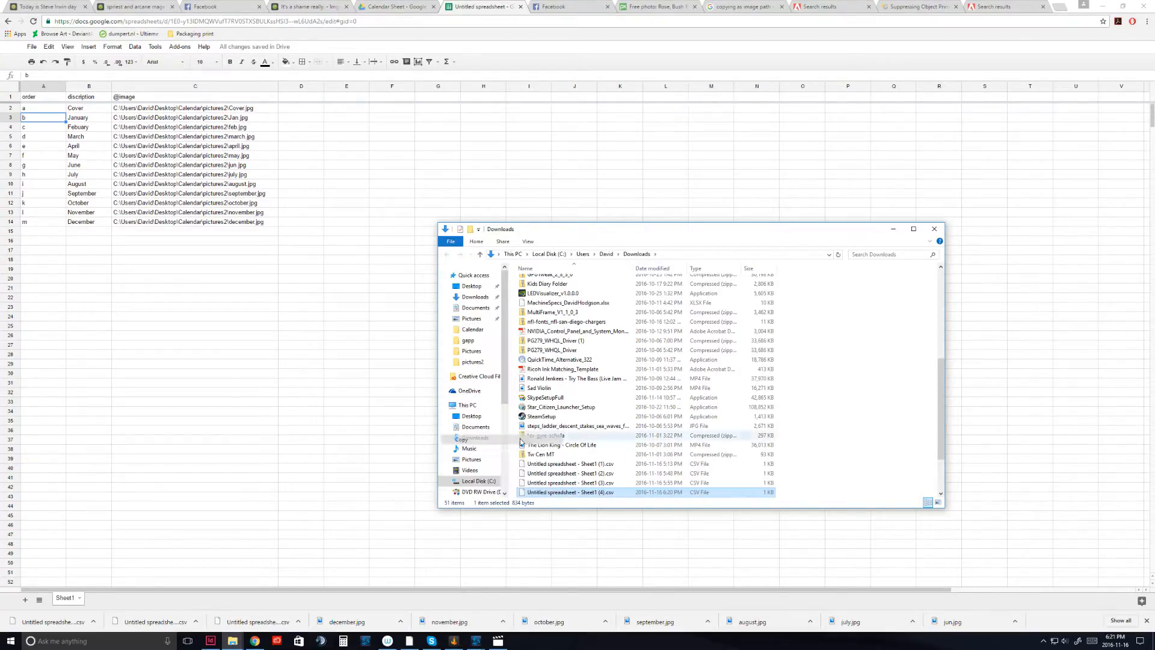
{"action": "left_click", "coordinate": [232, 640]}
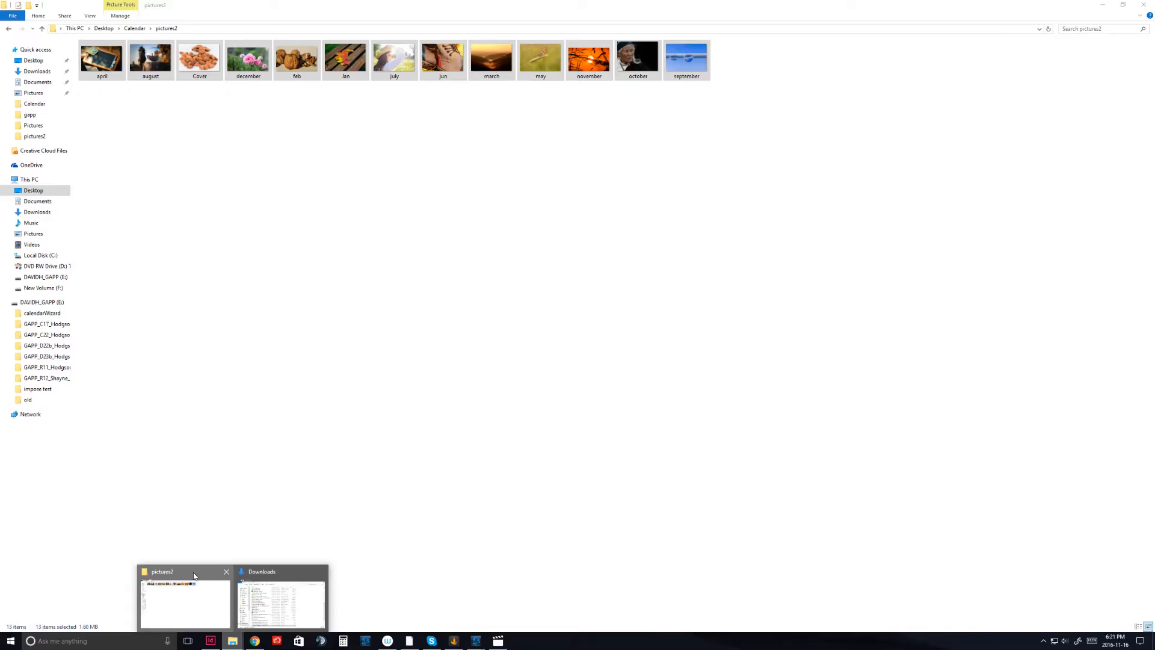
{"action": "left_click", "coordinate": [277, 595]}
{"action": "right_click", "coordinate": [504, 281]}
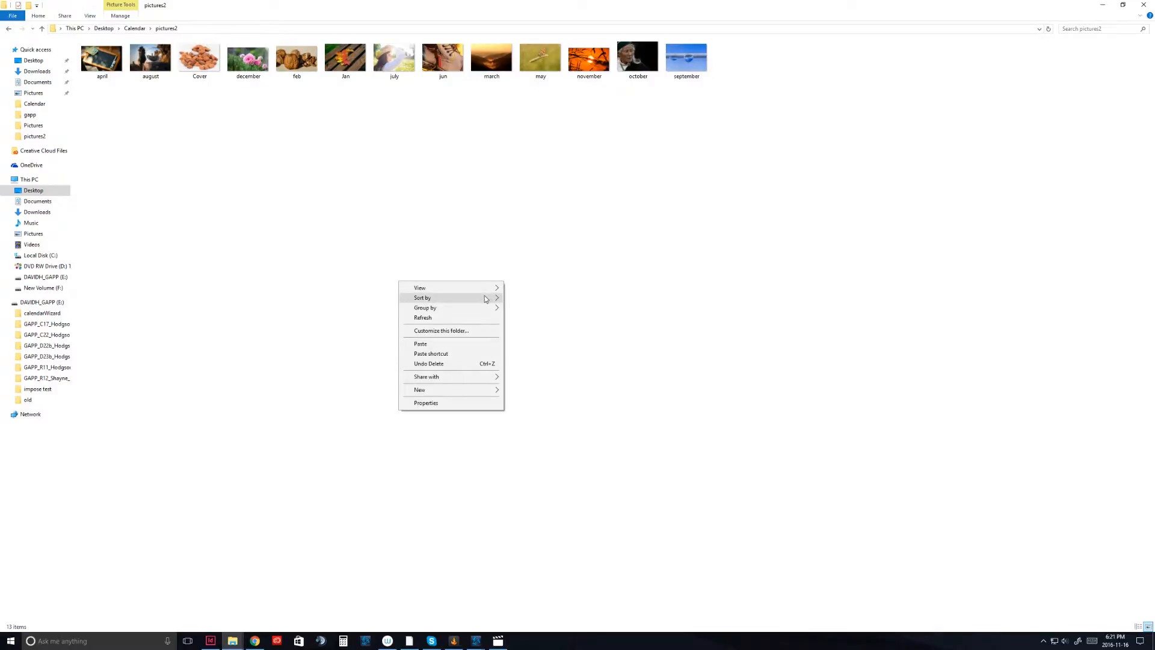
{"action": "left_click", "coordinate": [486, 347]}
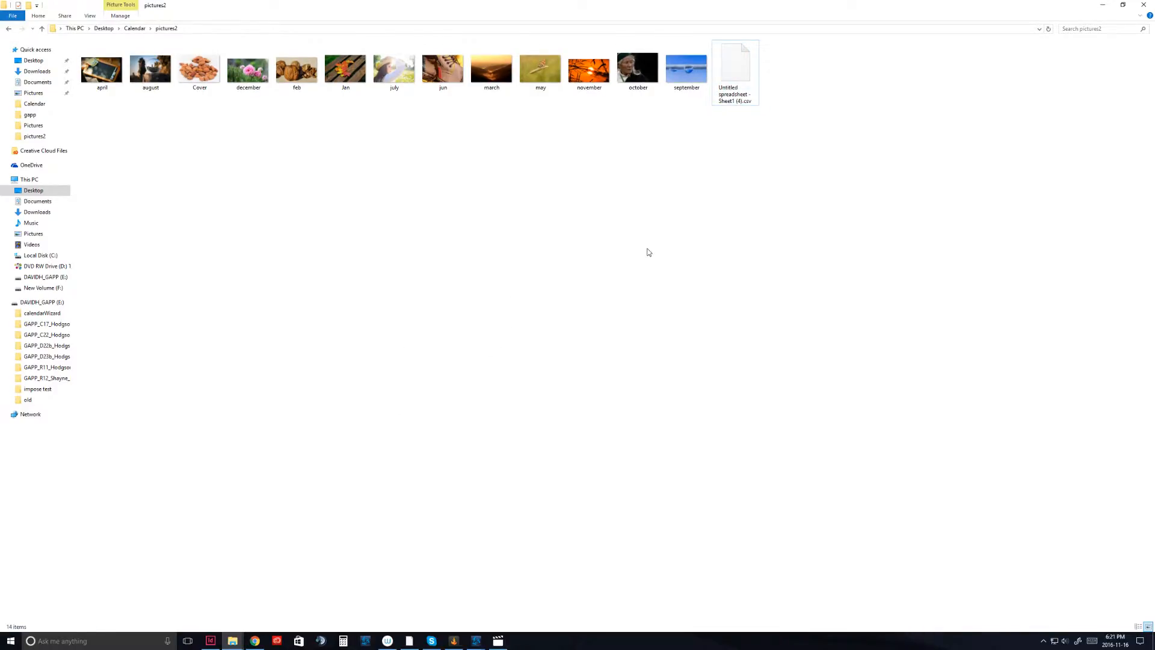
Step: Switch to InDesign and create a new one-page Letter document in landscape orientation, 11 x 8.5 in, without facing pages
{"action": "left_click", "coordinate": [212, 641]}
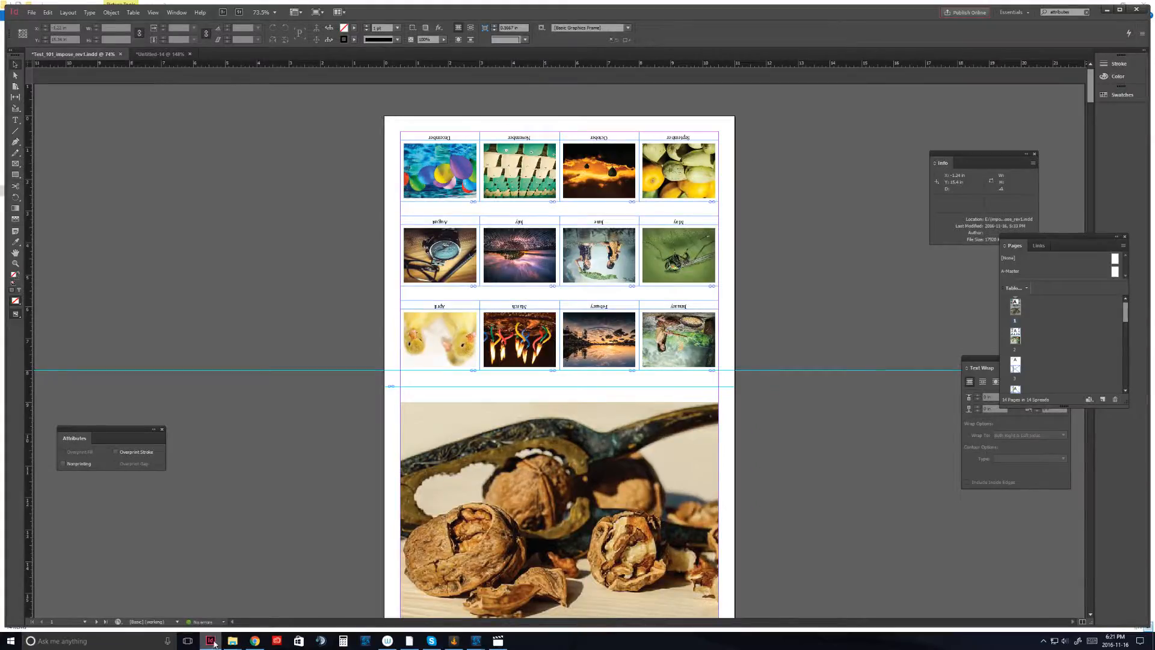
{"action": "left_click", "coordinate": [31, 12]}
{"action": "mouse_move", "coordinate": [40, 23]}
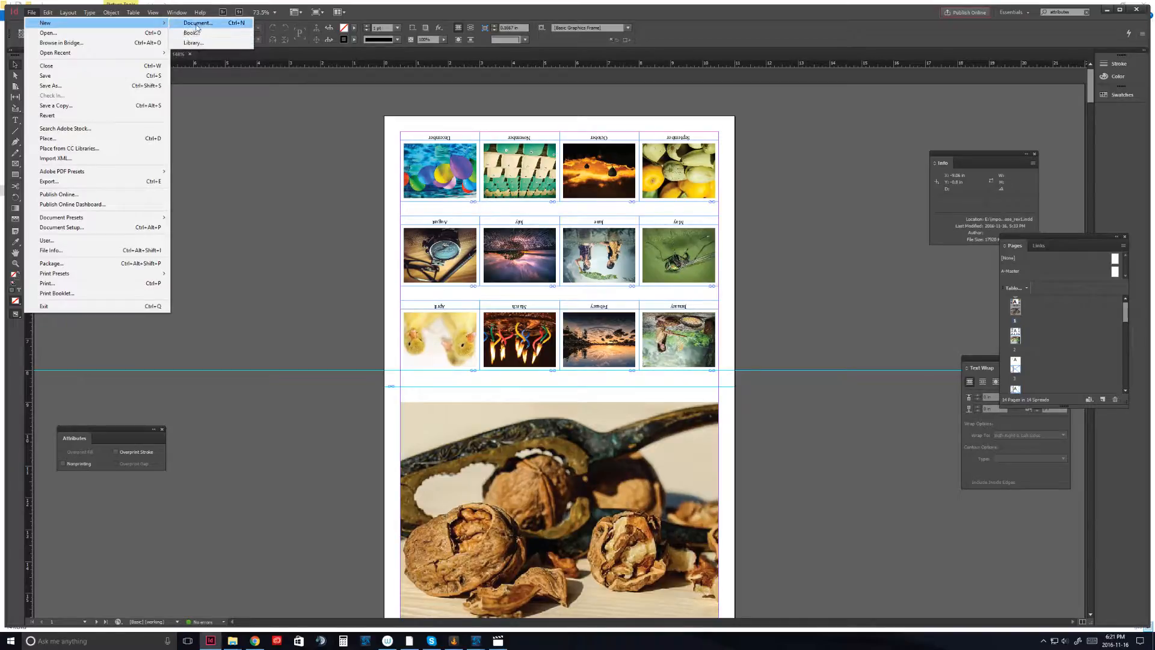
{"action": "left_click", "coordinate": [197, 23]}
{"action": "left_click", "coordinate": [626, 276]}
{"action": "left_click", "coordinate": [582, 229]}
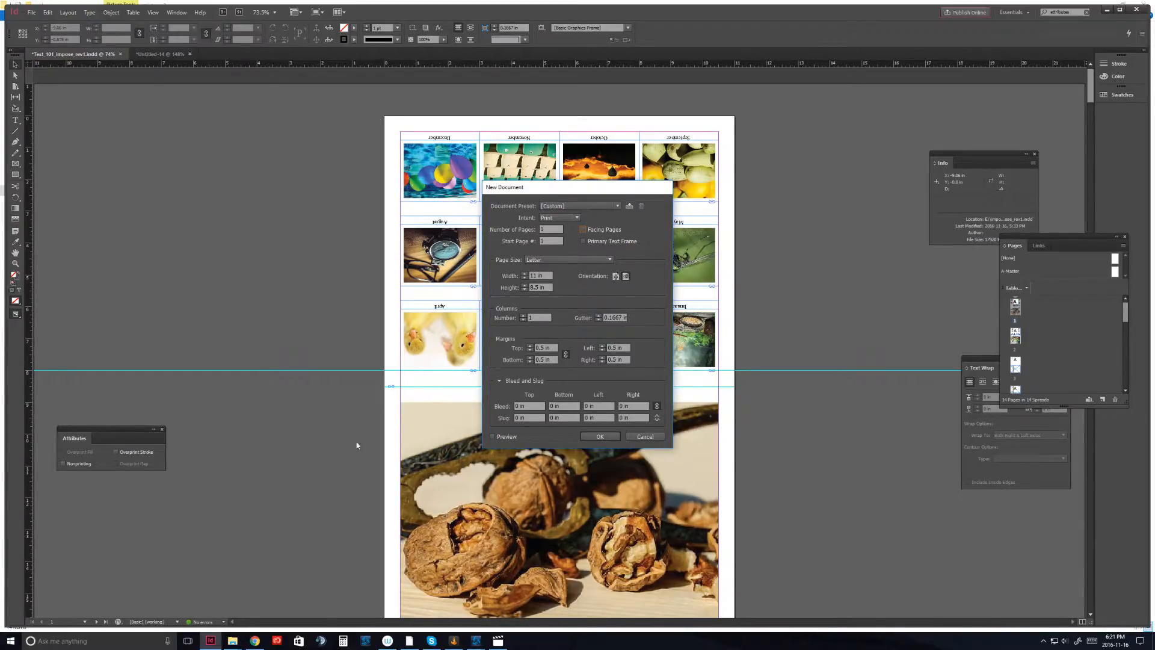
{"action": "left_click", "coordinate": [601, 436]}
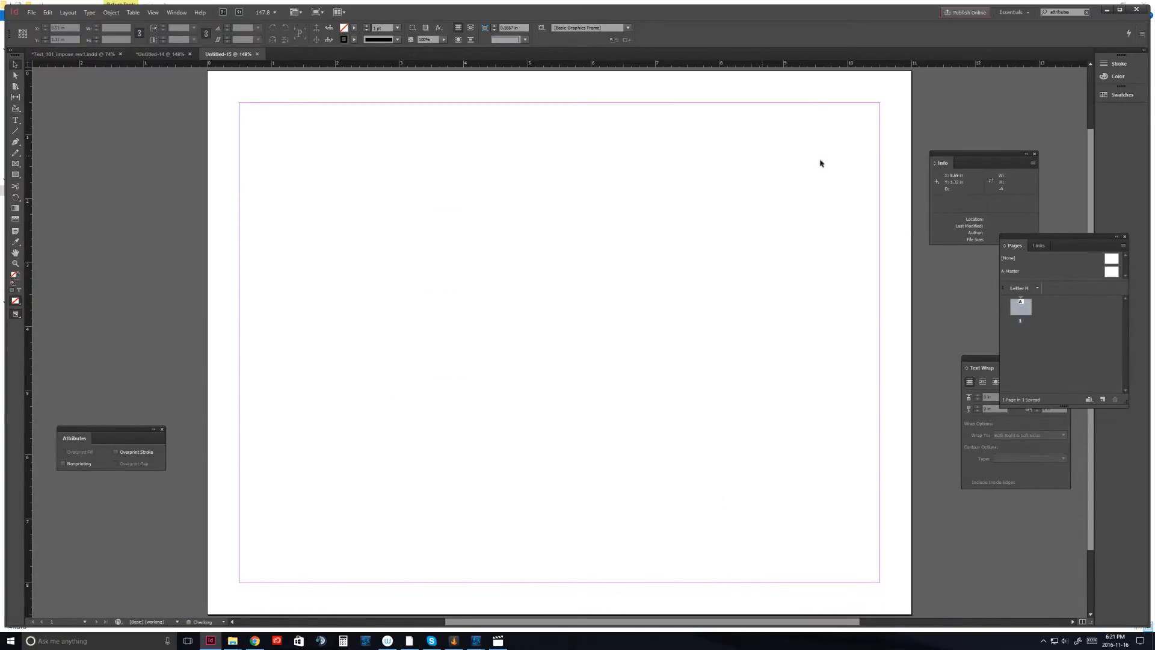
Step: On A-Master, draw a 10 x 7.5 in rectangle frame filling the margins and a text frame about 1.87 x 0.31 in above it
{"action": "left_click", "coordinate": [1022, 274]}
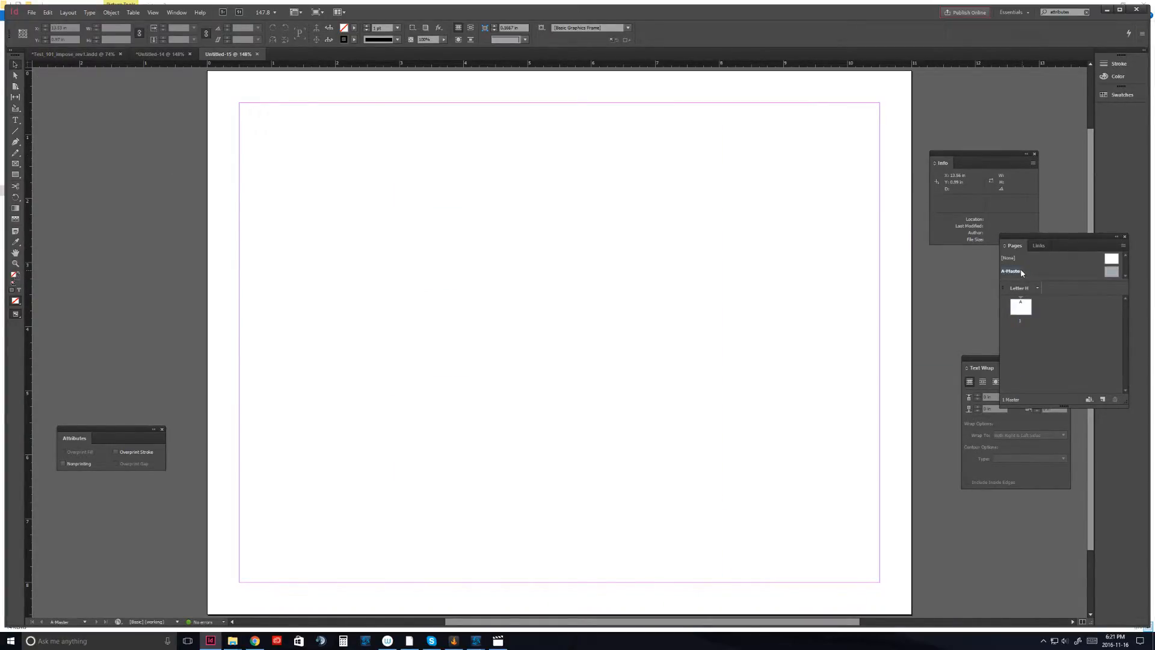
{"action": "left_click", "coordinate": [15, 165]}
{"action": "left_click_drag", "start_coordinate": [239, 104], "coordinate": [879, 582]}
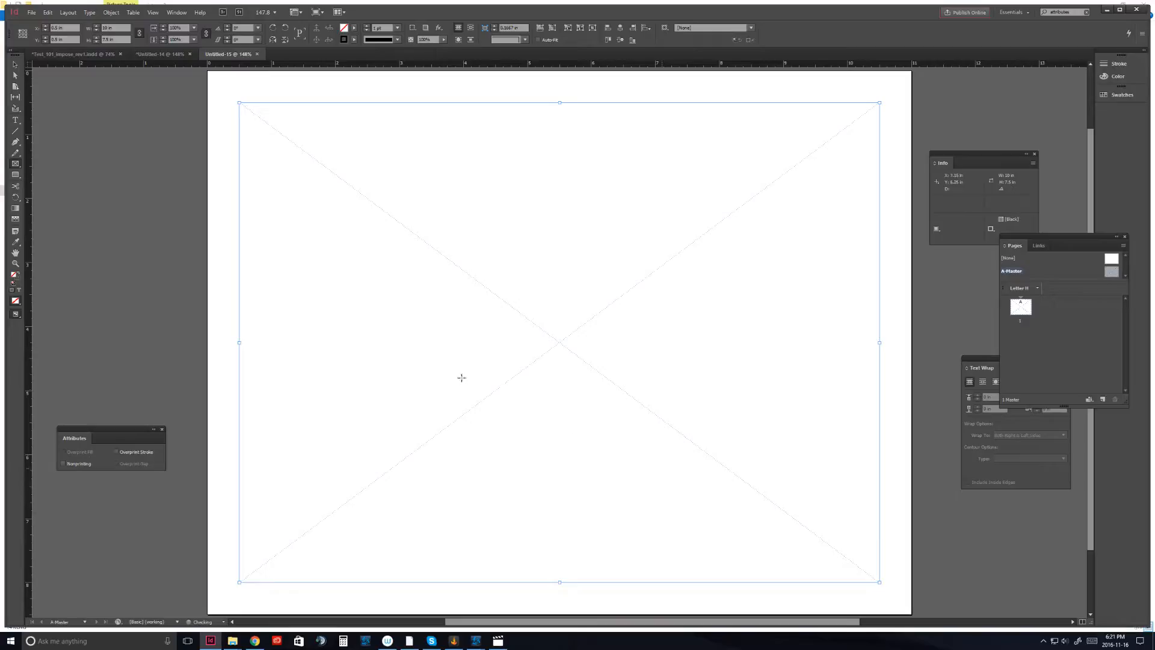
{"action": "left_click_drag", "start_coordinate": [220, 77], "coordinate": [338, 96]}
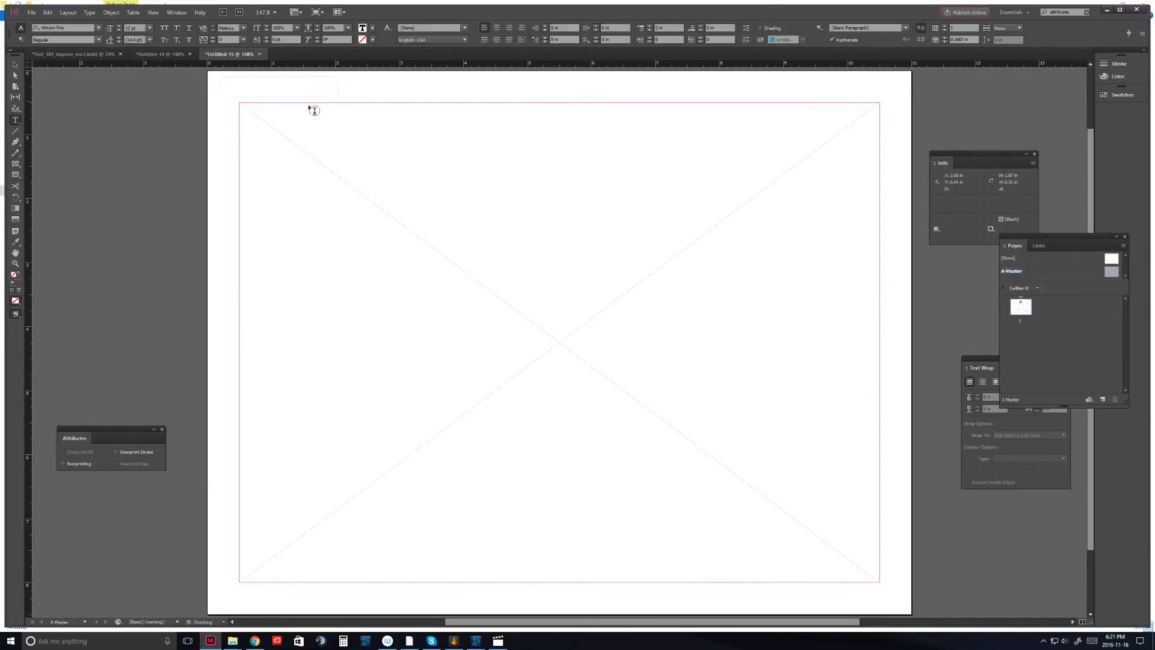
Step: Open Data Merge and select Untitled spreadsheet - Sheet1 (4).csv from the pictures2 folder as the data source
{"action": "left_click", "coordinate": [177, 13]}
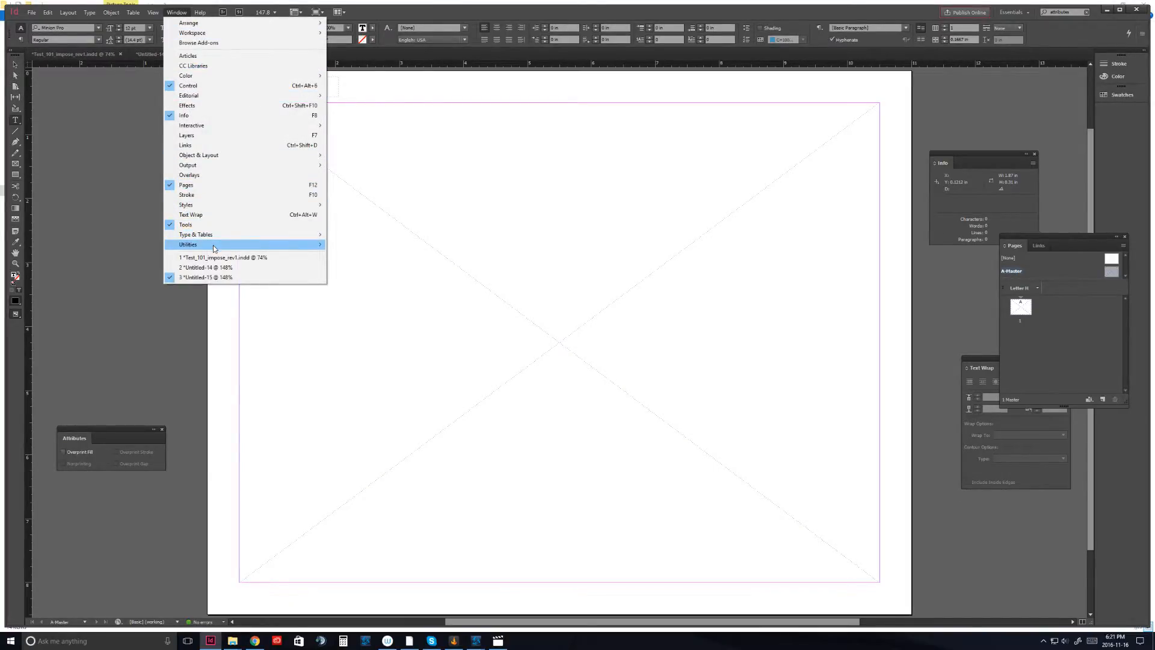
{"action": "mouse_move", "coordinate": [216, 244]}
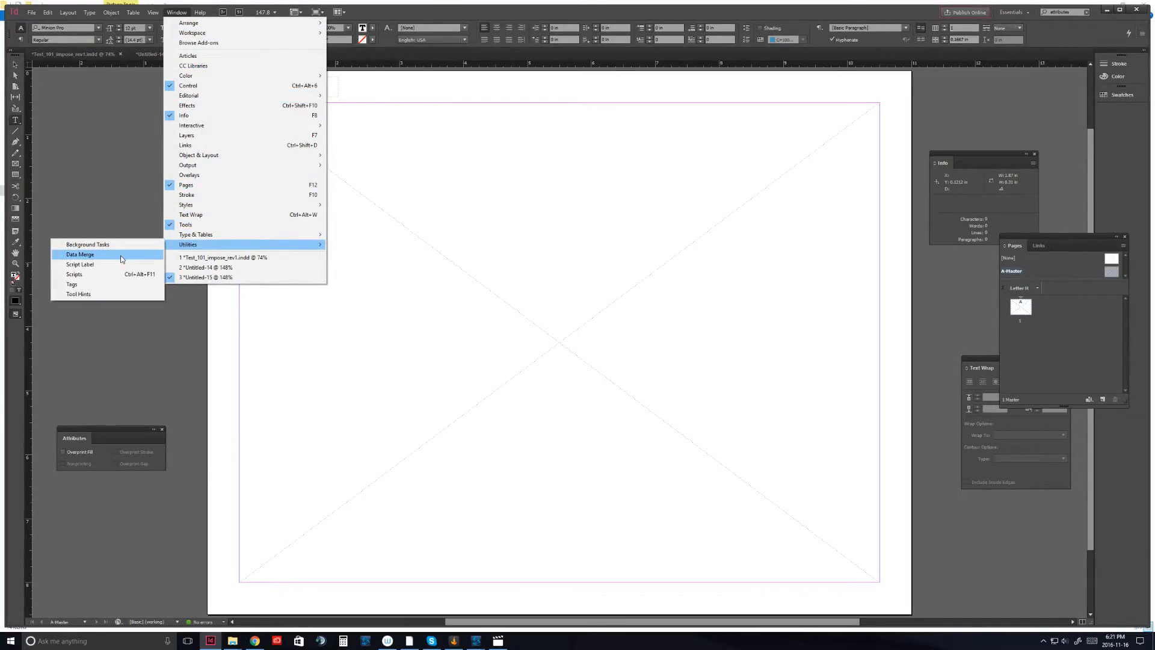
{"action": "left_click", "coordinate": [121, 255]}
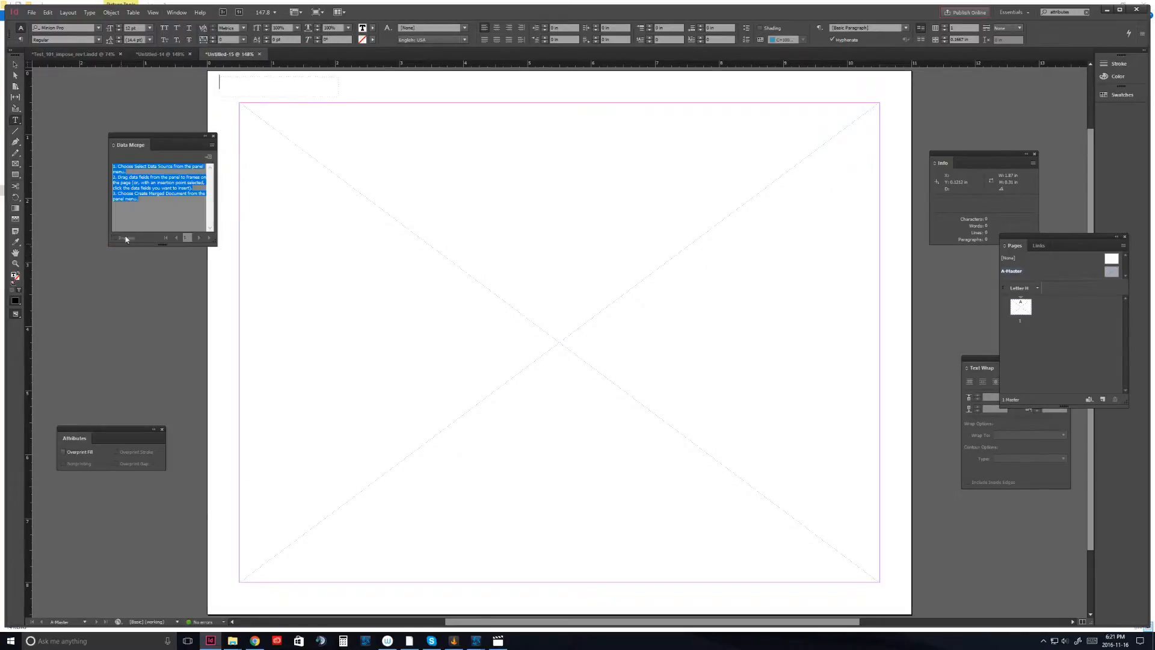
{"action": "left_click", "coordinate": [212, 145]}
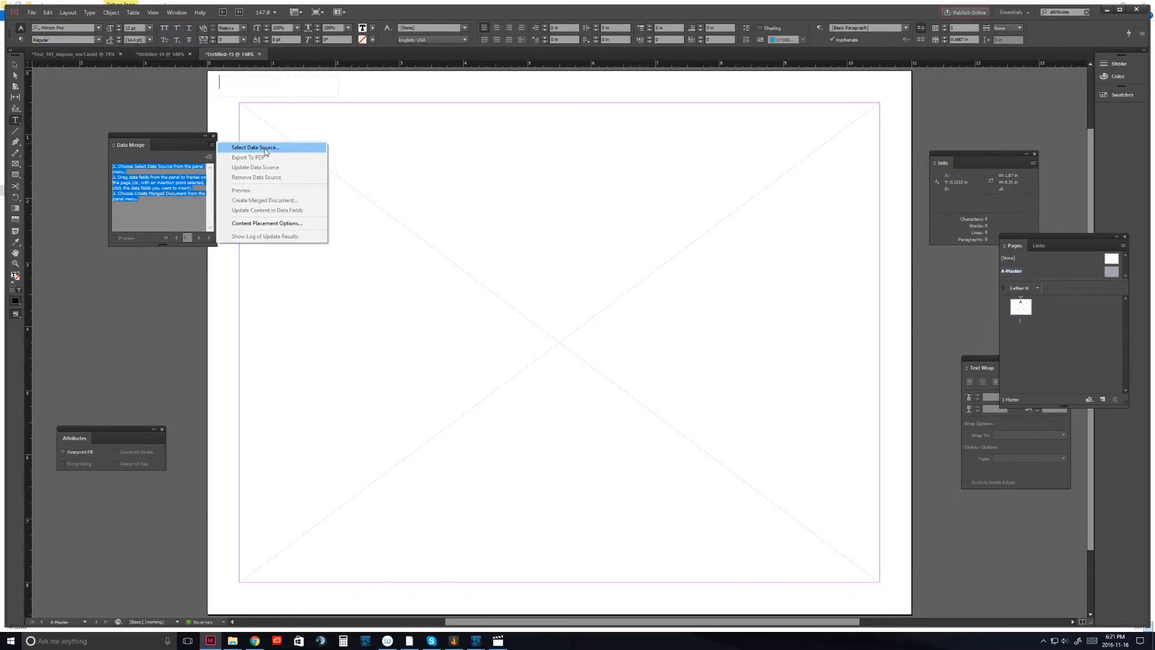
{"action": "left_click", "coordinate": [255, 148]}
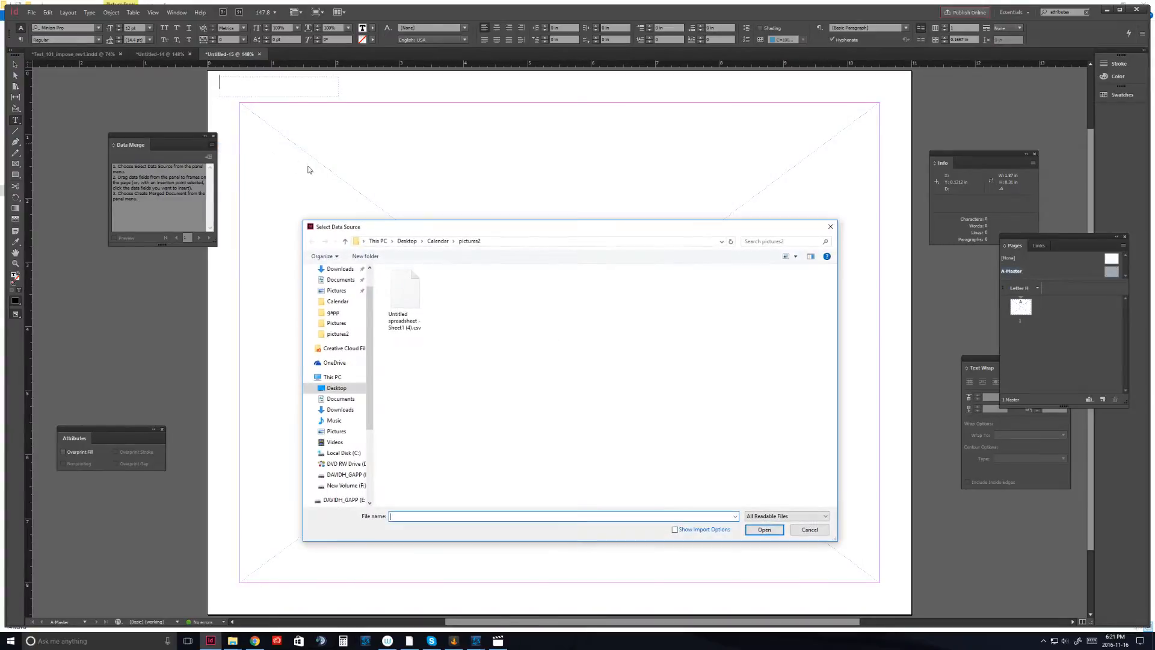
{"action": "left_click", "coordinate": [405, 299]}
{"action": "double_click", "coordinate": [405, 299]}
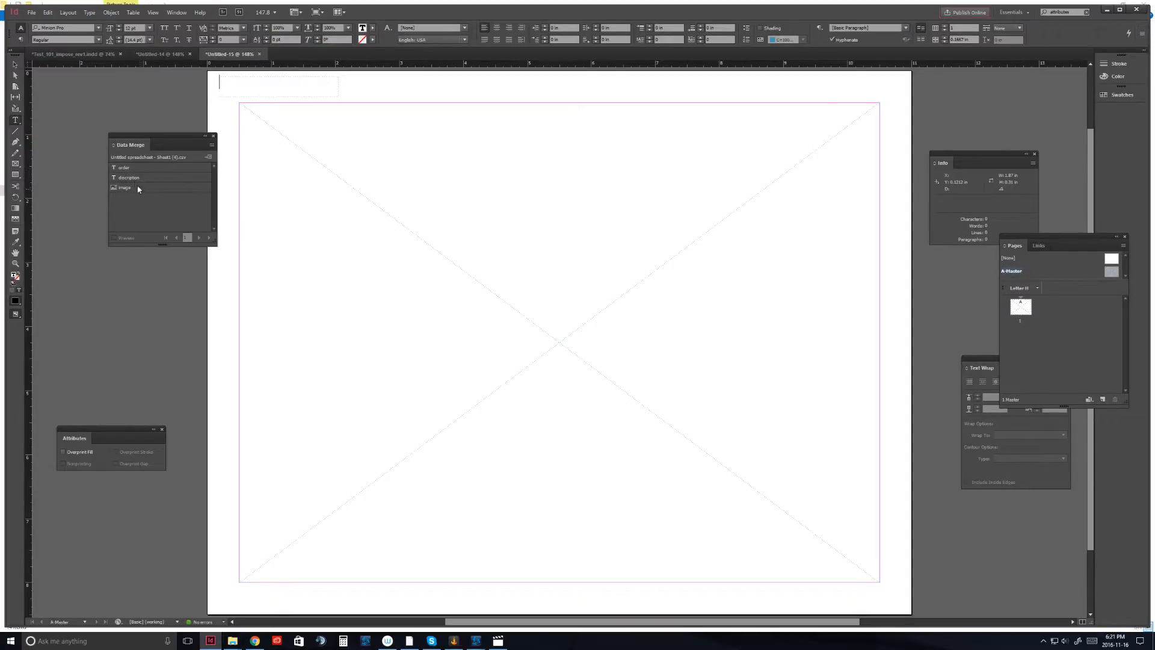
{"action": "left_click", "coordinate": [254, 639]}
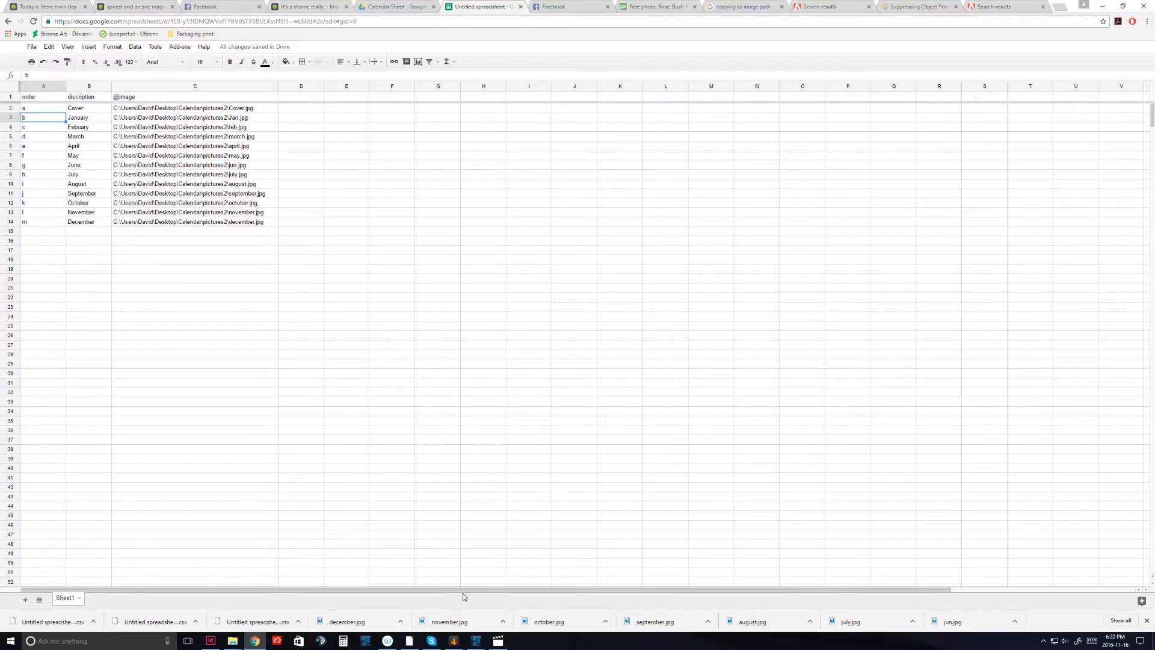
{"action": "left_click", "coordinate": [211, 641]}
{"action": "left_click", "coordinate": [121, 188]}
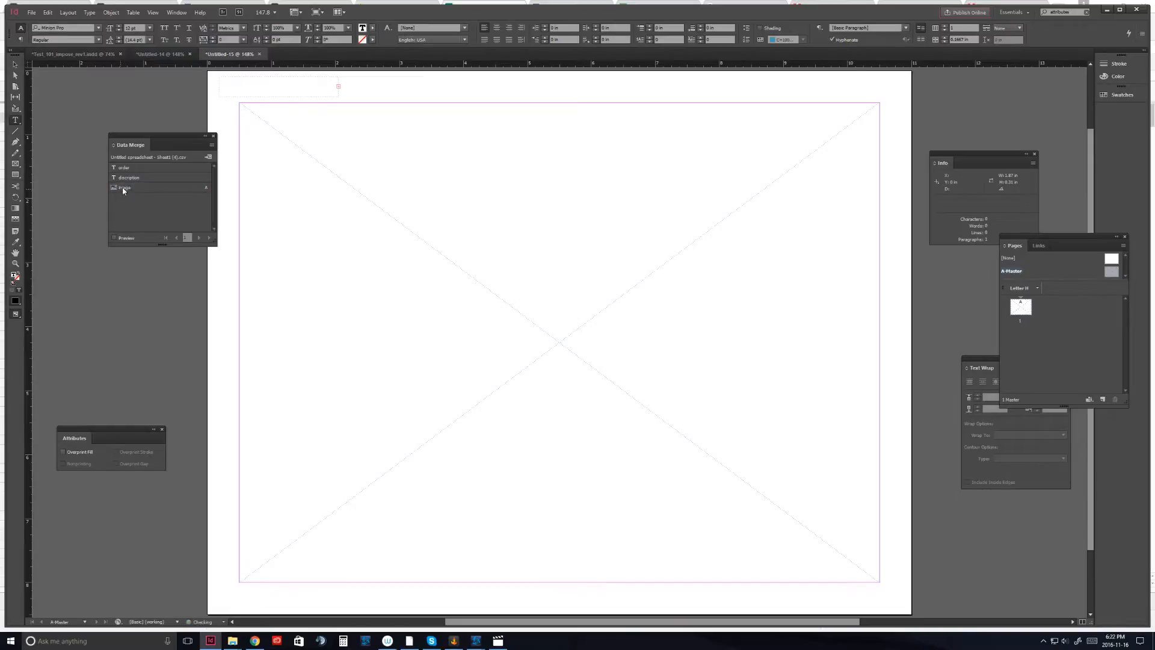
Step: Set the data merge image fitting to Fill Frames Proportionally and assign the image field to the large frame
{"action": "left_click", "coordinate": [212, 145]}
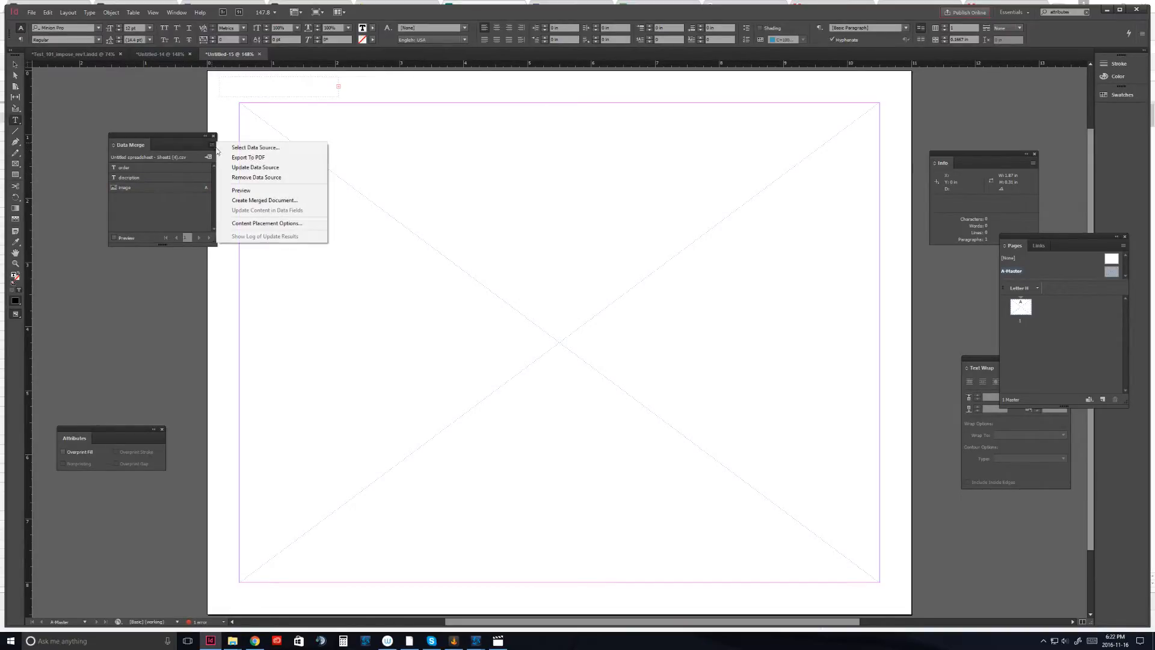
{"action": "left_click", "coordinate": [267, 223]}
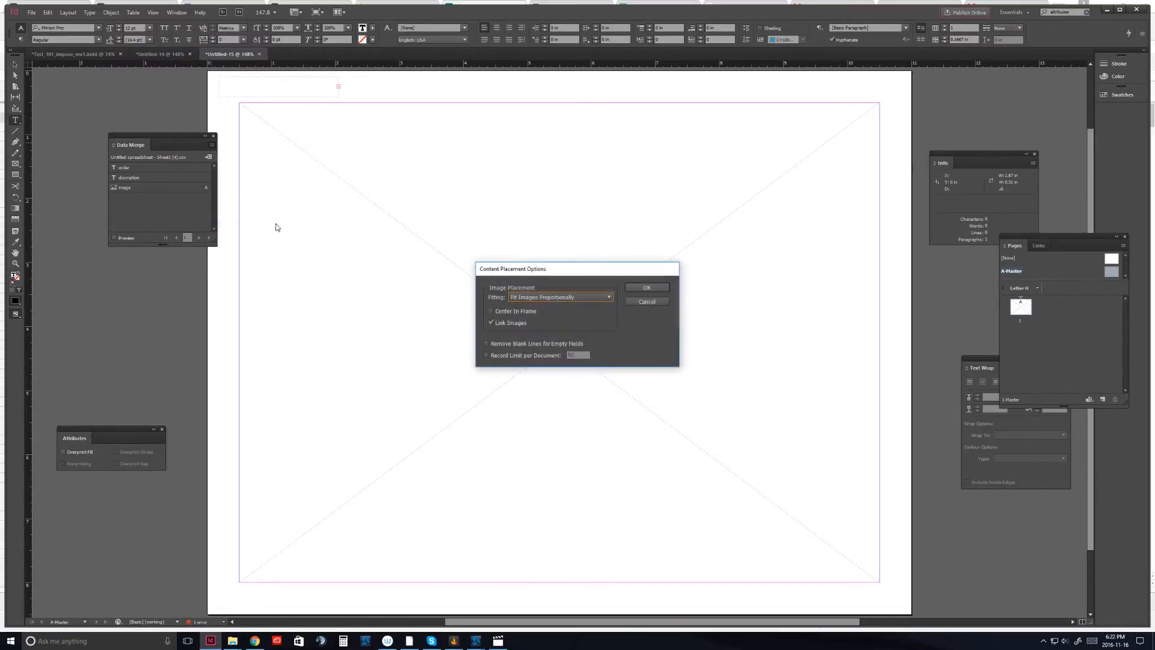
{"action": "left_click", "coordinate": [559, 297]}
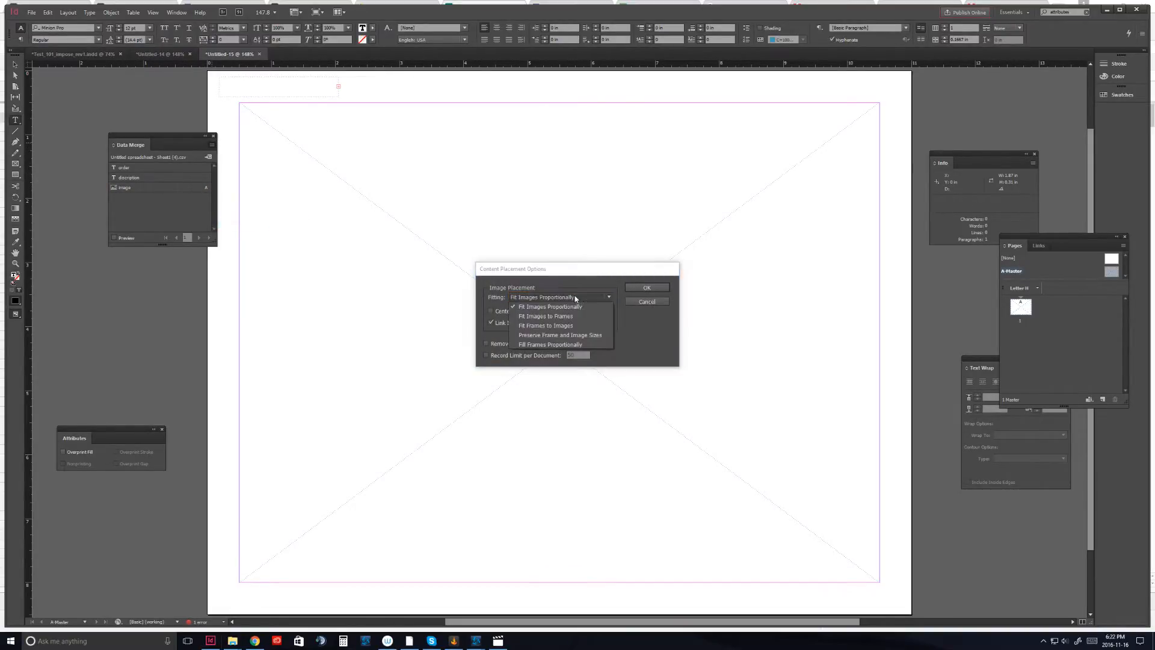
{"action": "left_click", "coordinate": [581, 345]}
{"action": "left_click", "coordinate": [647, 288]}
{"action": "left_click_drag", "start_coordinate": [131, 188], "coordinate": [320, 204]}
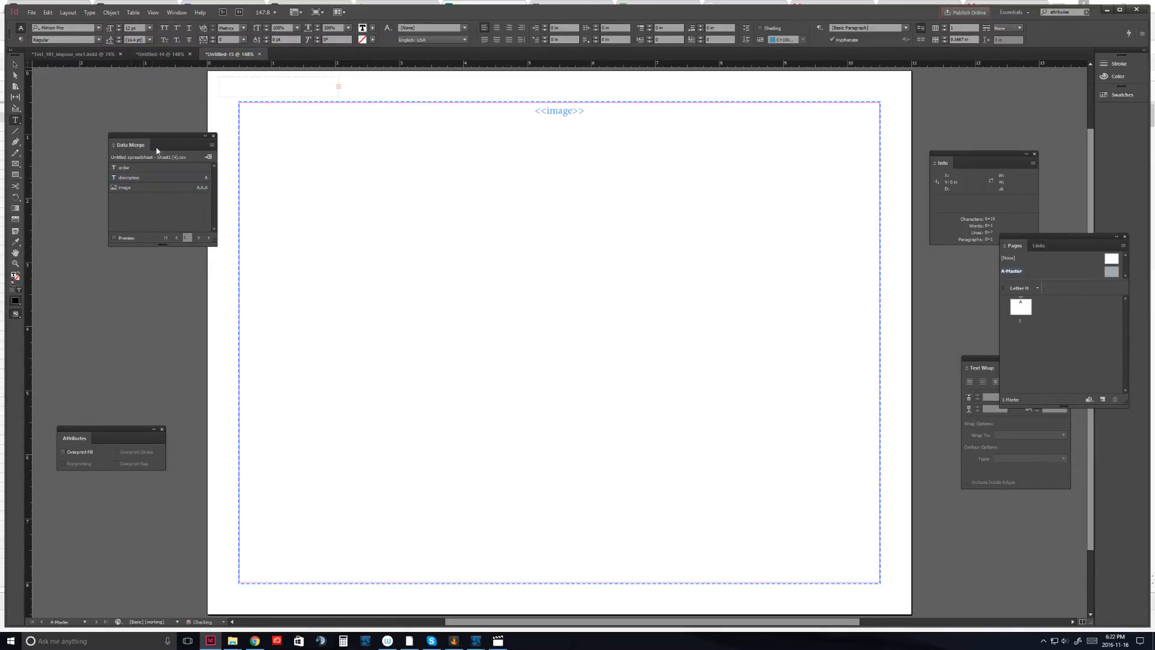
Step: Replace the text frame above the image frame with a new one about 2.08 x 0.27 in containing the discription field
{"action": "left_click", "coordinate": [128, 178]}
{"action": "key", "text": "Escape"}
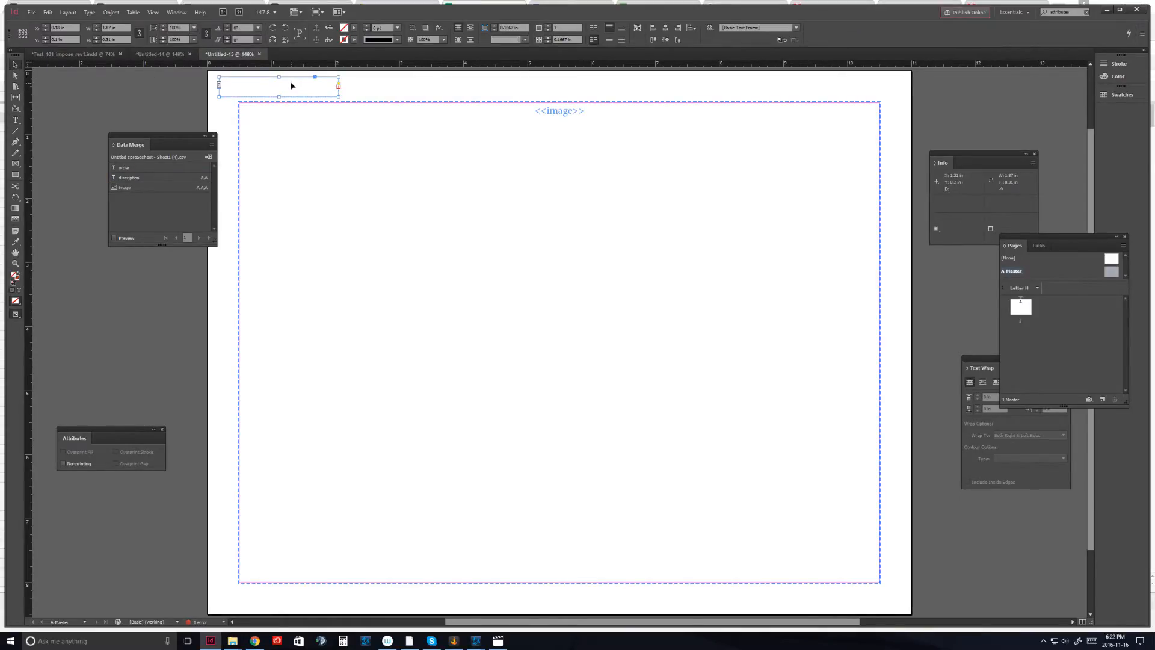
{"action": "key", "text": "Delete"}
{"action": "left_click", "coordinate": [16, 120]}
{"action": "left_click_drag", "start_coordinate": [221, 79], "coordinate": [354, 95]}
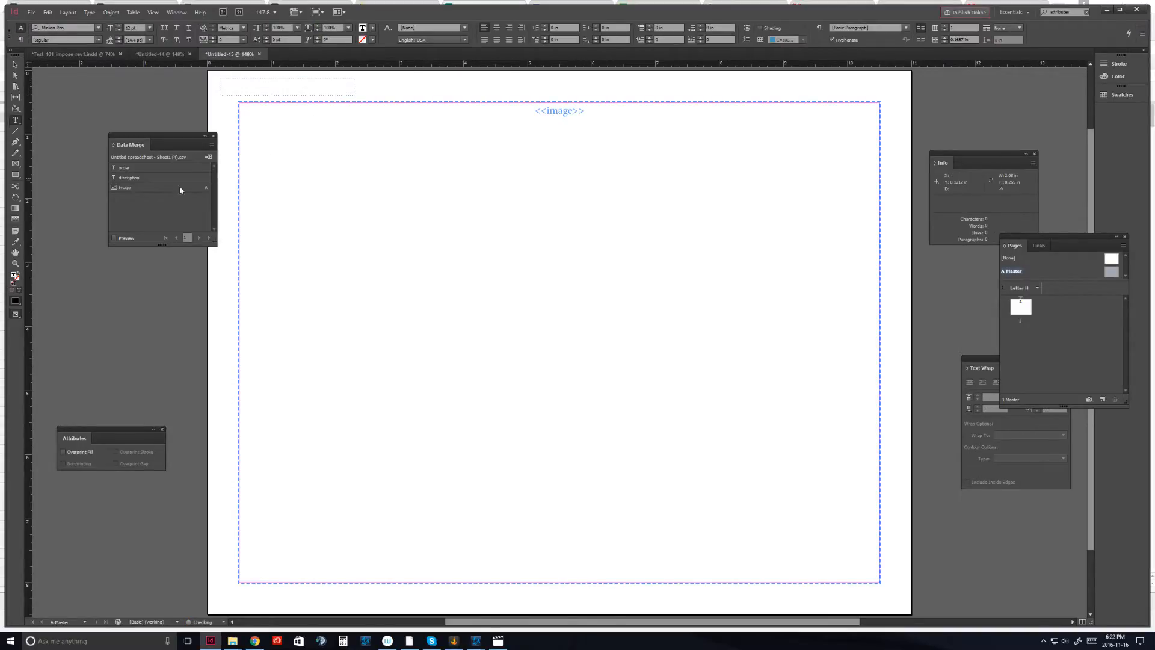
{"action": "left_click", "coordinate": [129, 178]}
{"action": "key", "text": "Escape"}
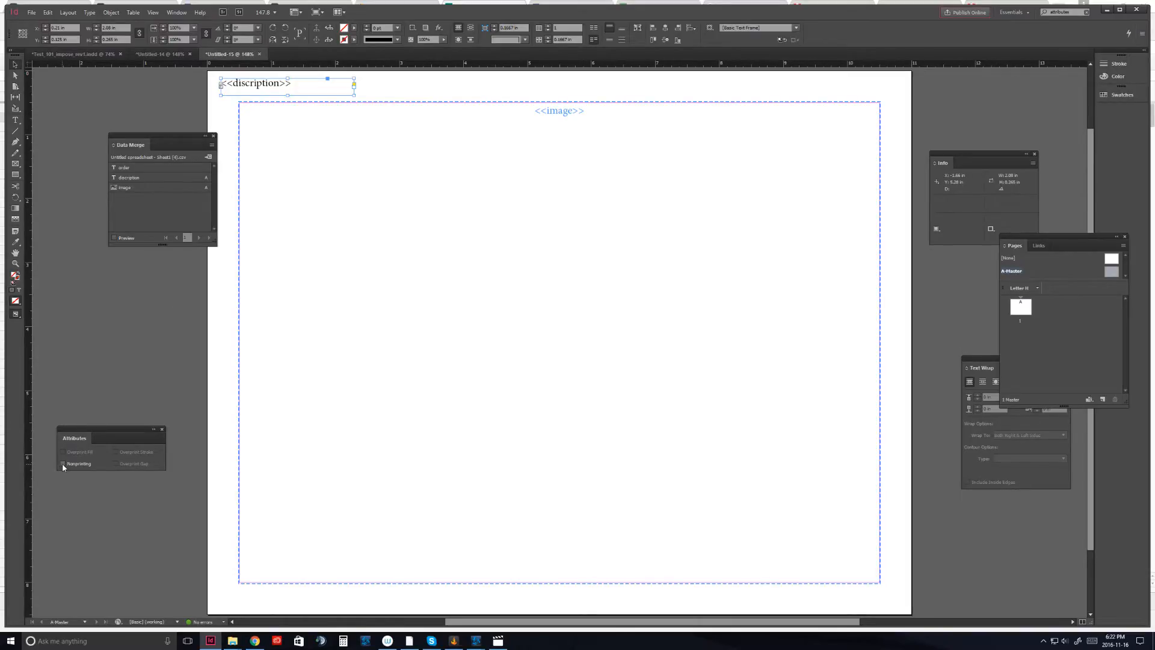
Step: Mark the discription text frame as Nonprinting and shrink its height from above to about 0.12 in
{"action": "left_click", "coordinate": [176, 13]}
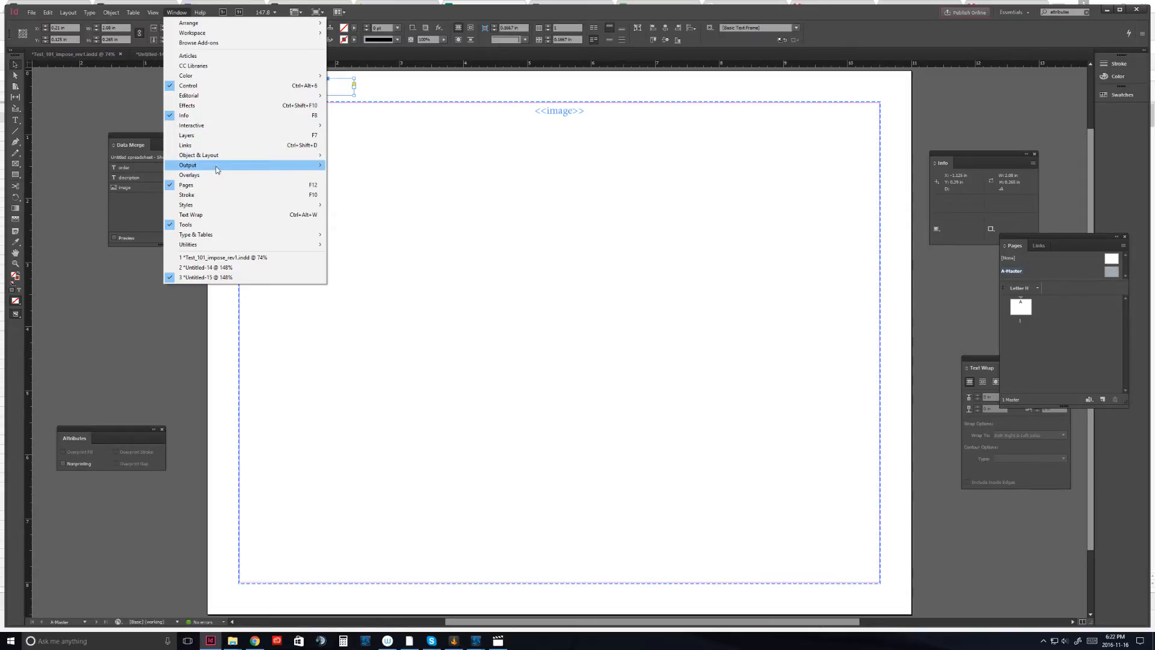
{"action": "left_click", "coordinate": [89, 429]}
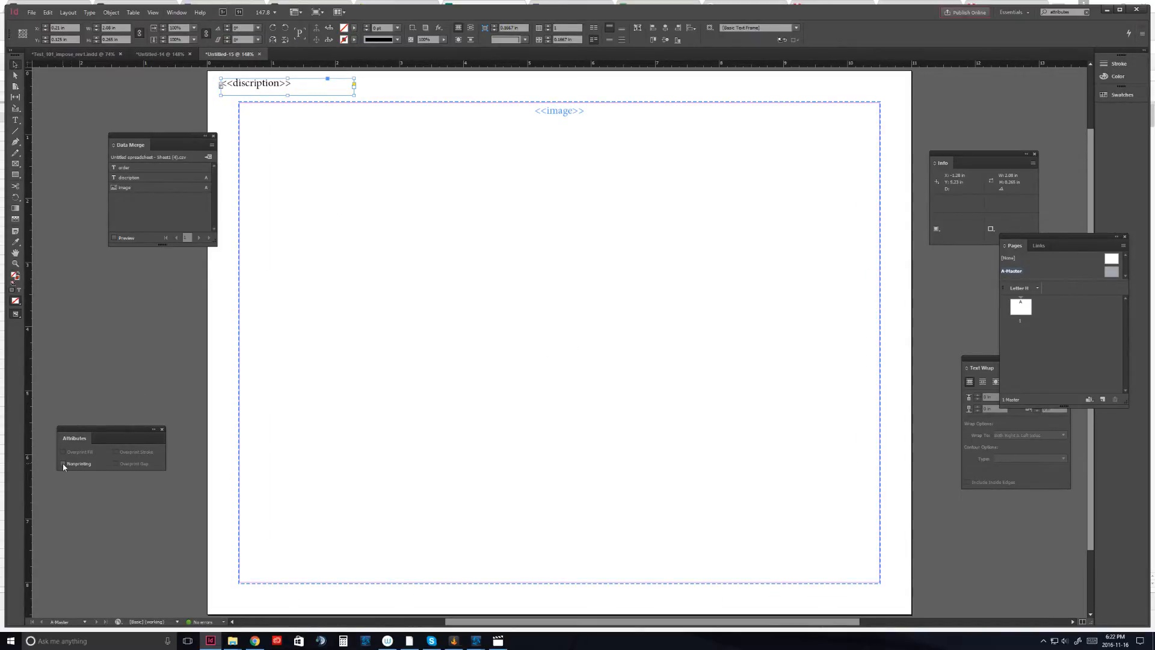
{"action": "left_click_drag", "start_coordinate": [288, 78], "coordinate": [220, 92]}
{"action": "double_click", "coordinate": [292, 90]}
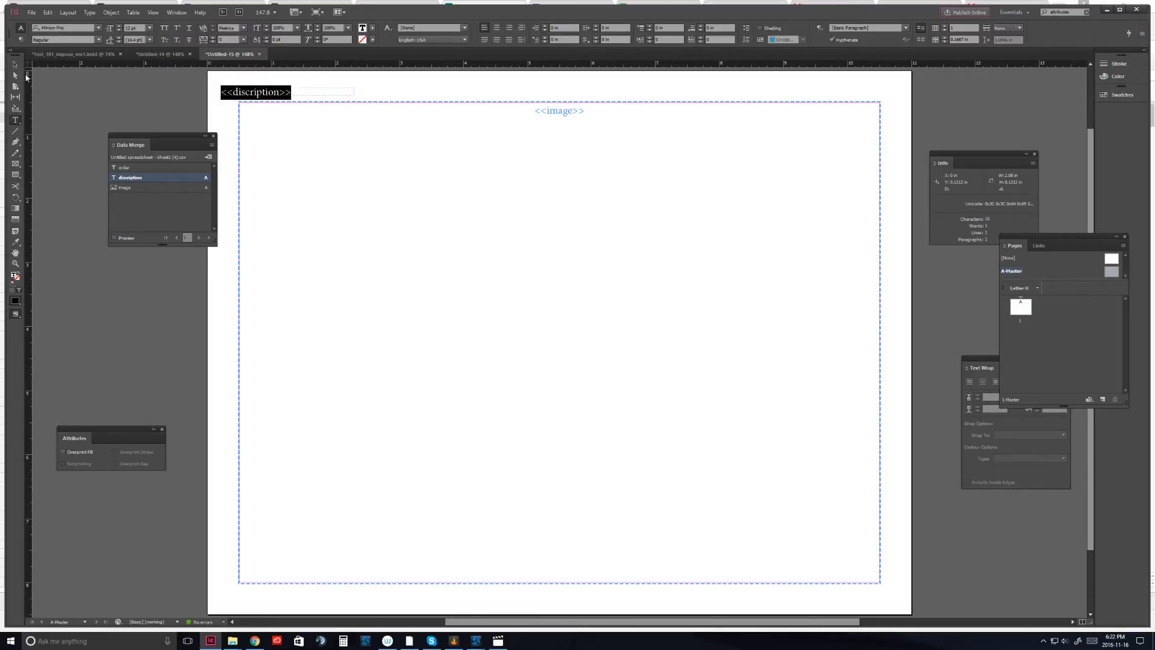
{"action": "key", "text": "Escape"}
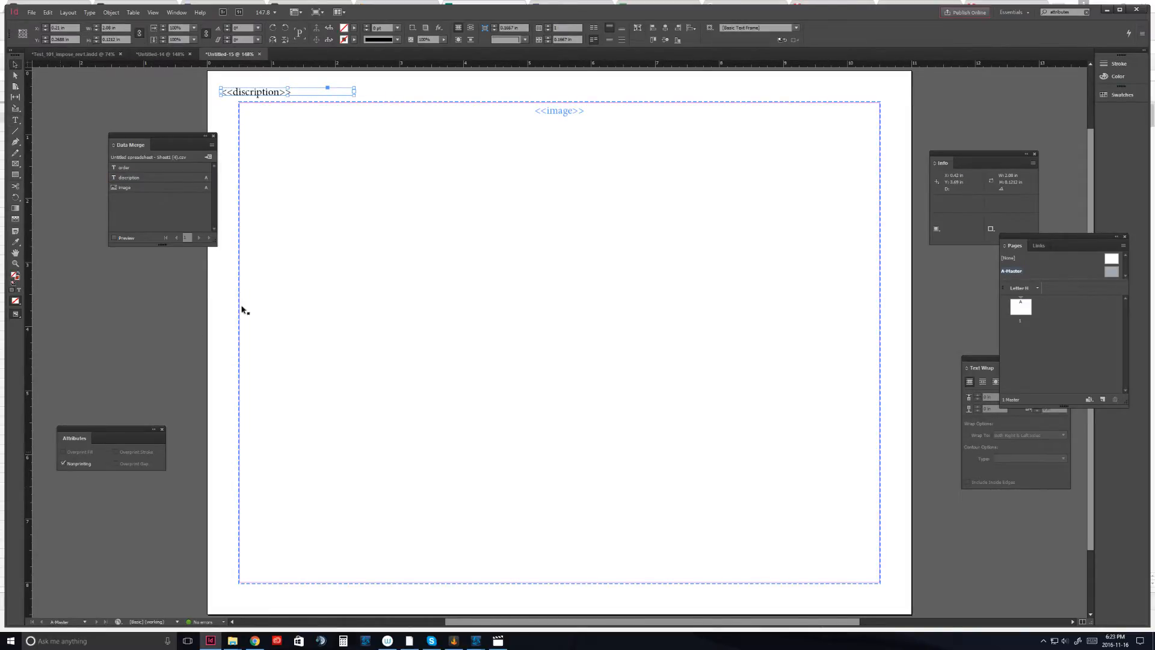
Step: Create the merged document from all records with a single record per document page
{"action": "left_click", "coordinate": [208, 158]}
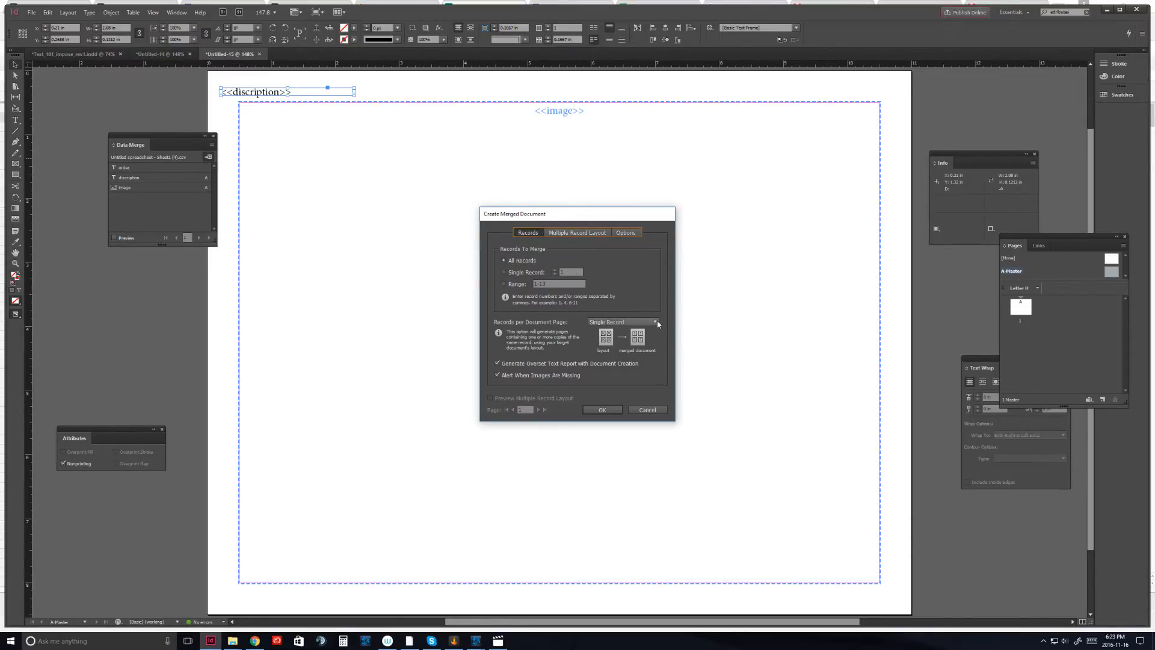
{"action": "left_click", "coordinate": [602, 410]}
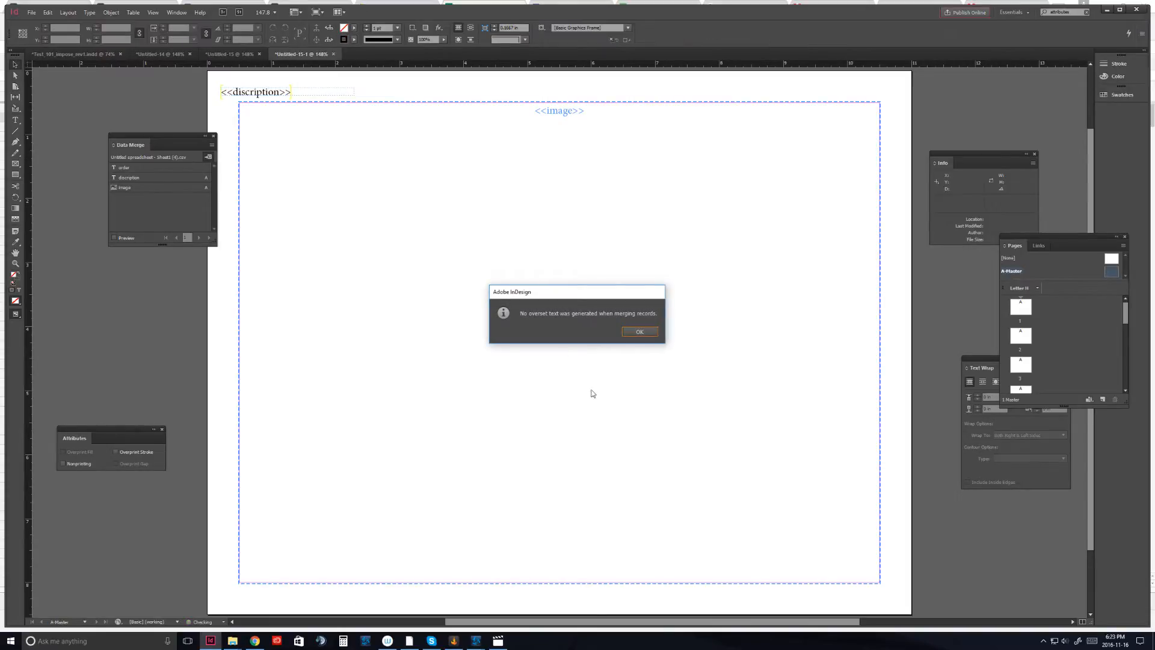
{"action": "left_click", "coordinate": [639, 332]}
Step: Examine the merged pages, including Cover, January, Febuary, October and November, for matching month labels and properly filled image frames
{"action": "double_click", "coordinate": [1015, 307]}
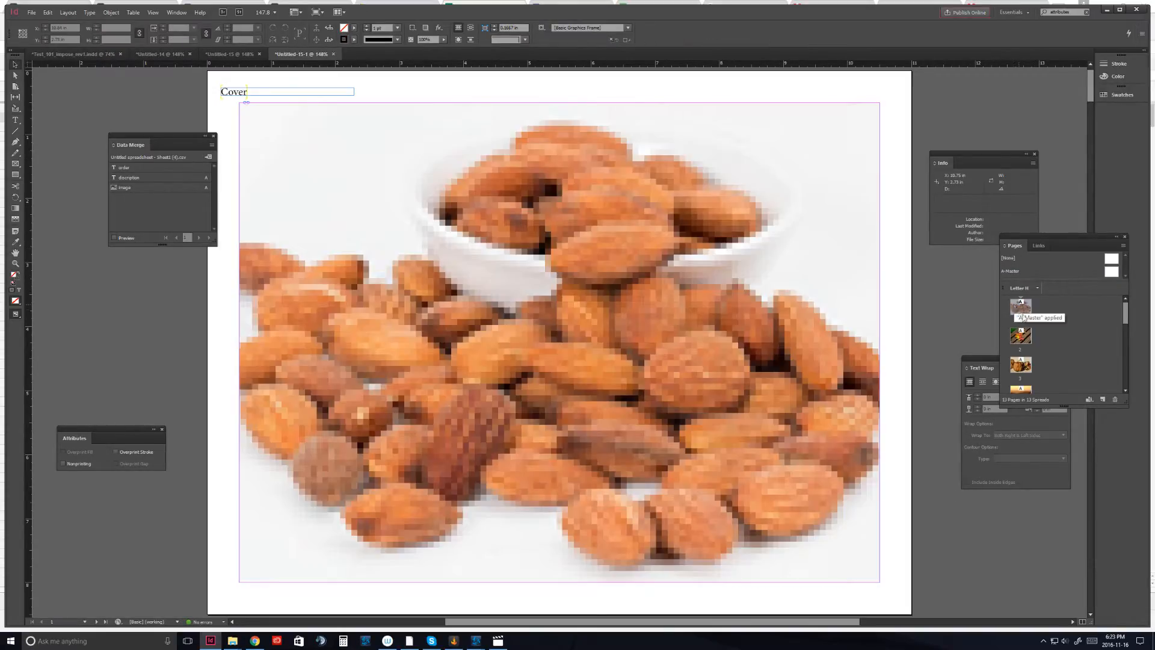
{"action": "double_click", "coordinate": [1024, 337]}
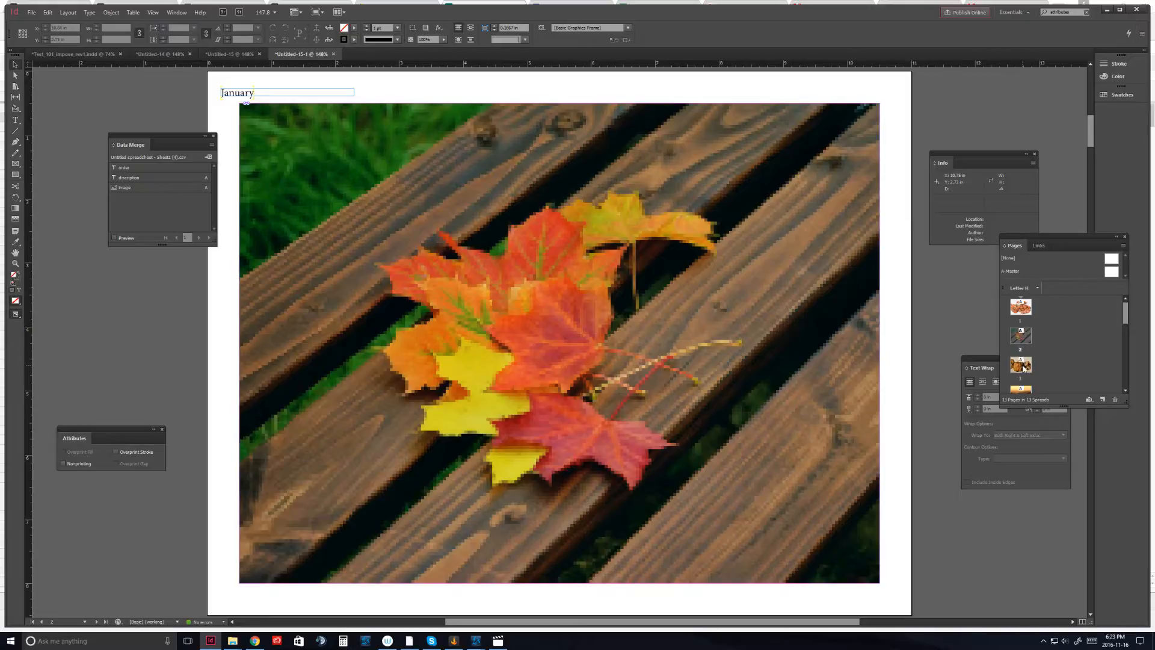
{"action": "double_click", "coordinate": [1020, 364]}
{"action": "left_click_drag", "start_coordinate": [1125, 311], "coordinate": [1124, 388]}
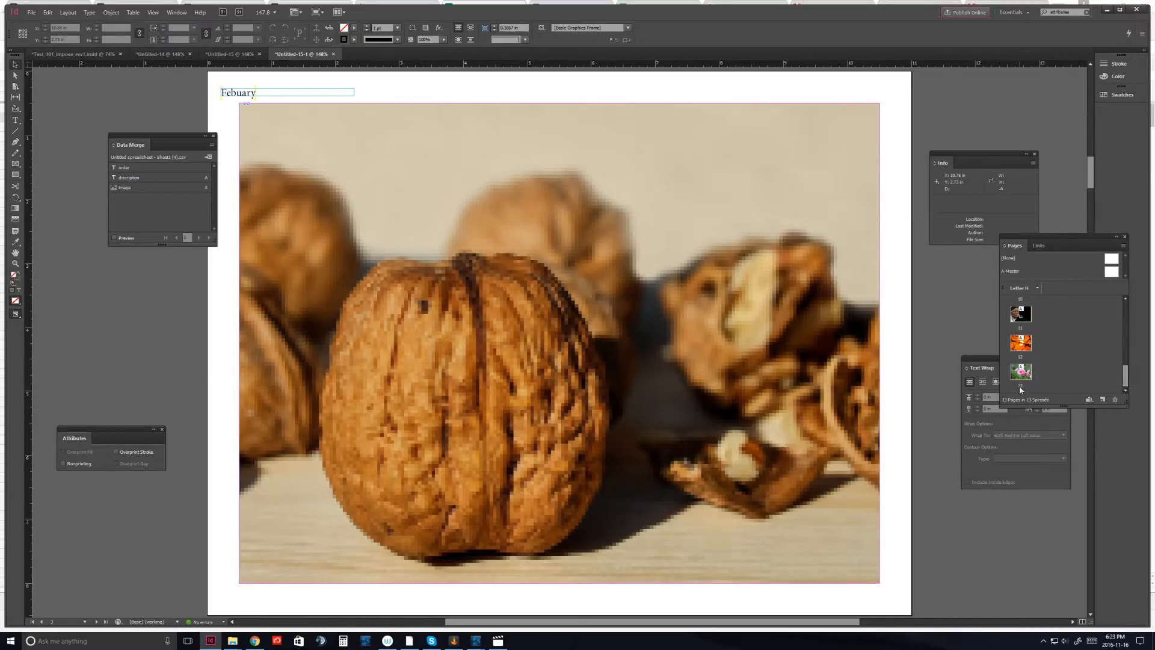
{"action": "double_click", "coordinate": [1021, 372]}
{"action": "double_click", "coordinate": [1021, 342]}
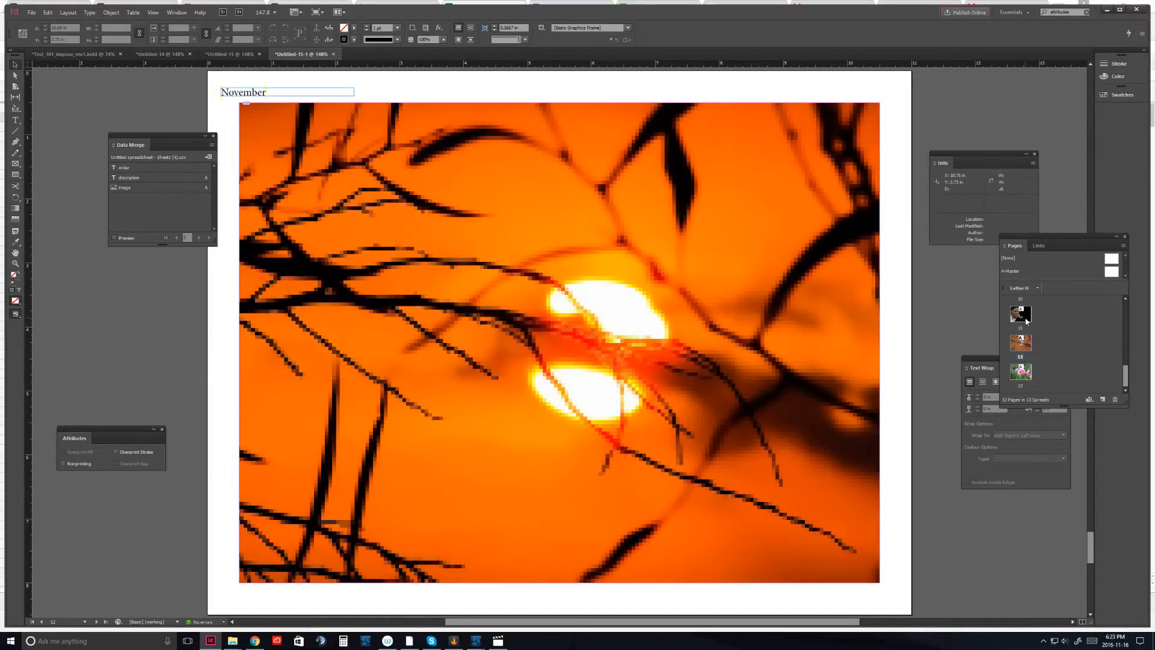
{"action": "double_click", "coordinate": [1030, 317]}
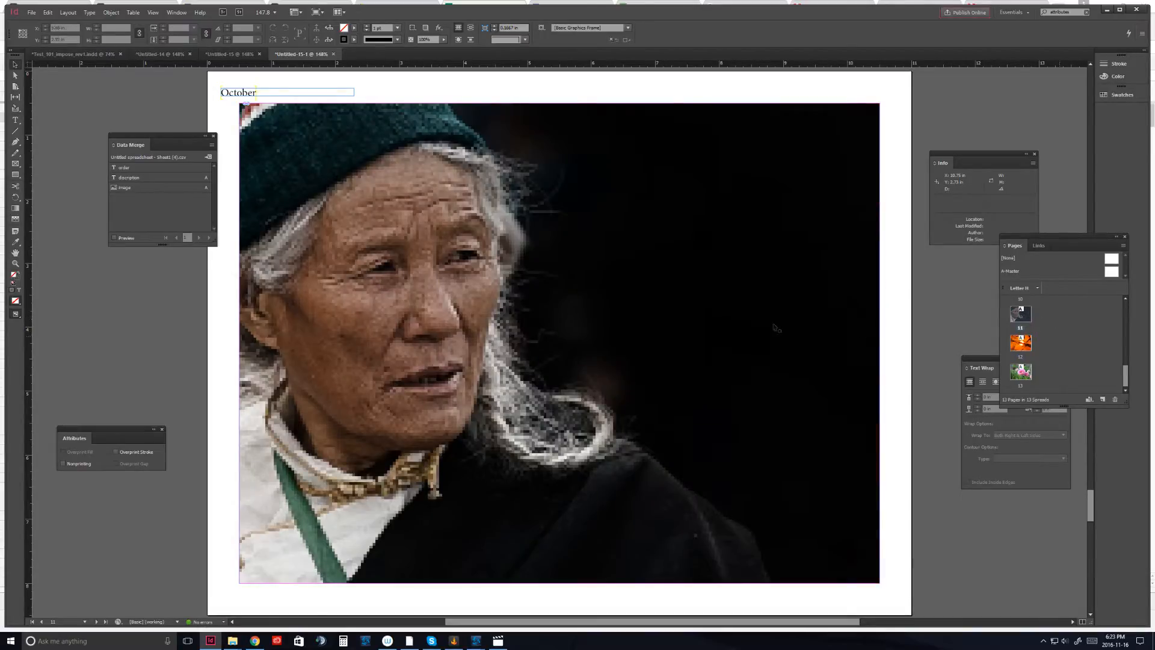
{"action": "left_click", "coordinate": [550, 344]}
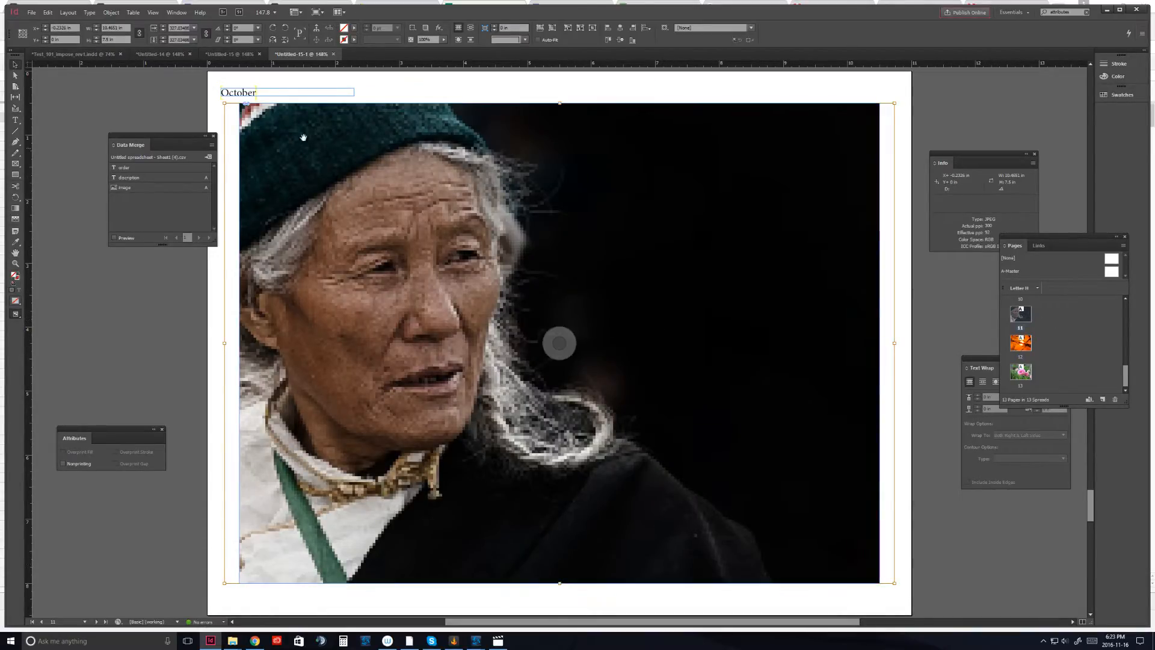
{"action": "left_click_drag", "start_coordinate": [1090, 516], "coordinate": [1029, 138]}
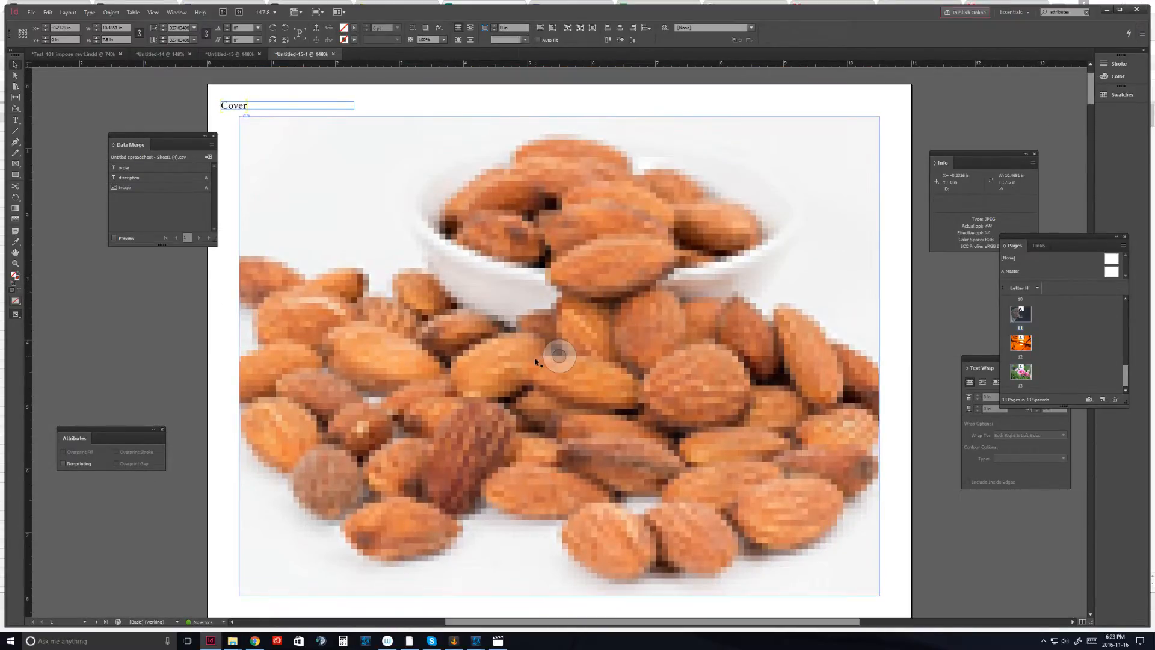
Step: Export the merged document to the Calendar folder as a print PDF named TEST4, using the PDF/X-1a:2001 preset for all pages
{"action": "left_click", "coordinate": [551, 356]}
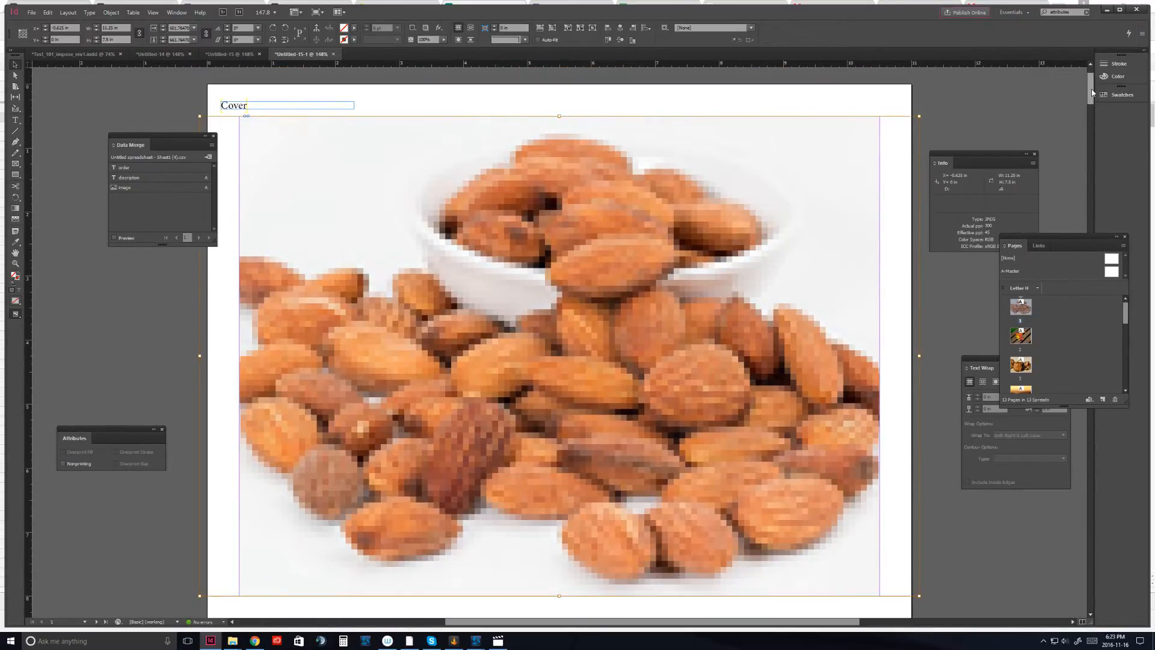
{"action": "scroll", "coordinate": [1080, 140], "scroll_direction": "down", "scroll_amount": 10}
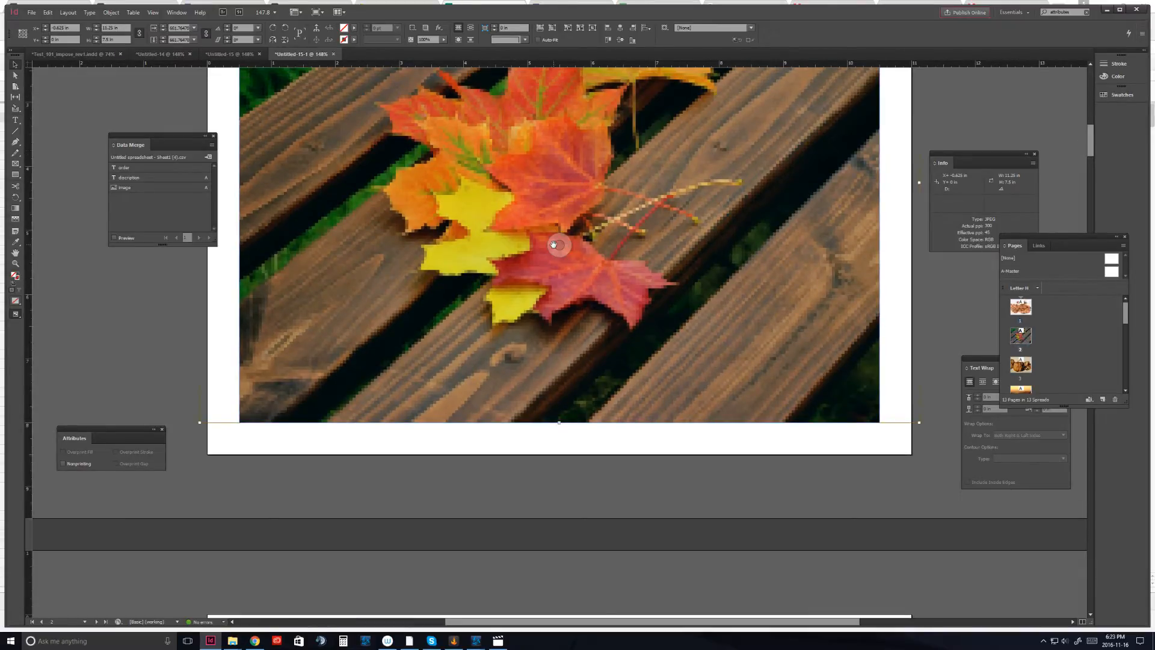
{"action": "left_click_drag", "start_coordinate": [1089, 149], "coordinate": [1057, 80]}
{"action": "left_click", "coordinate": [31, 12]}
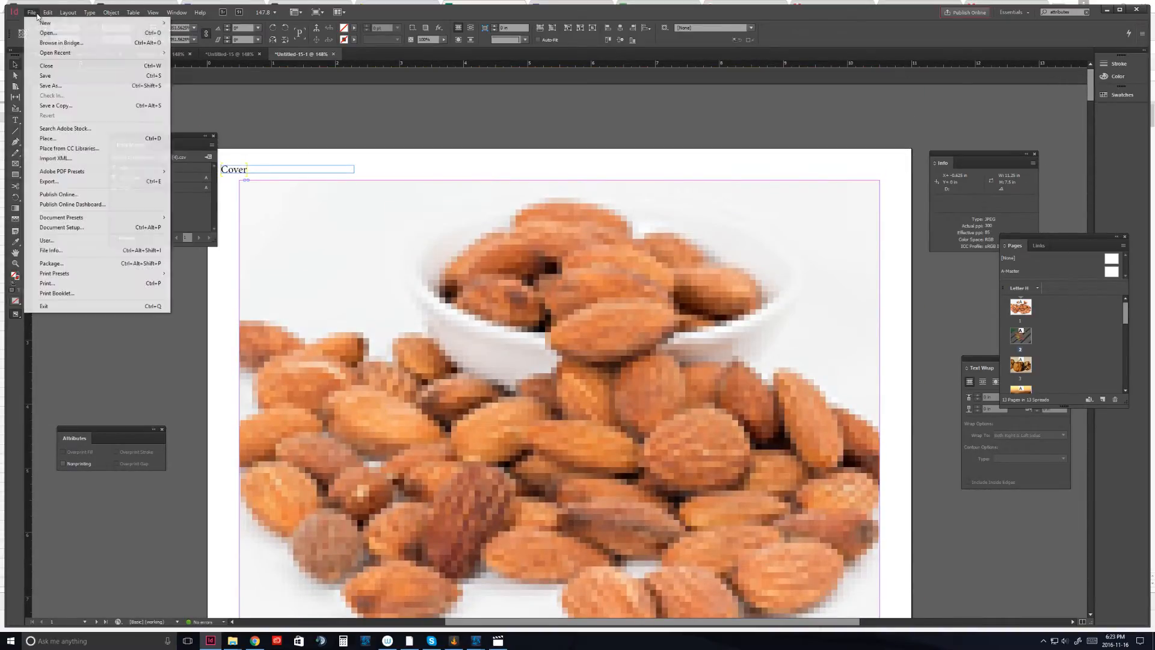
{"action": "left_click", "coordinate": [74, 185]}
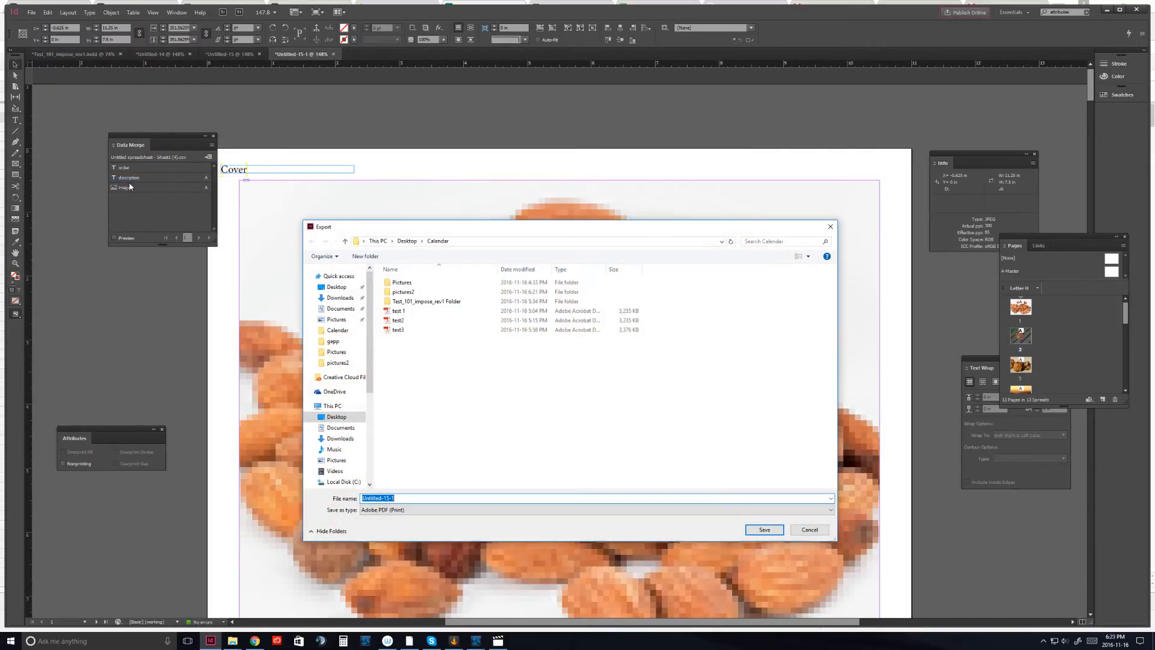
{"action": "left_click_drag", "start_coordinate": [403, 498], "coordinate": [339, 506]}
{"action": "type", "text": "TEST4"}
{"action": "left_click", "coordinate": [764, 529]}
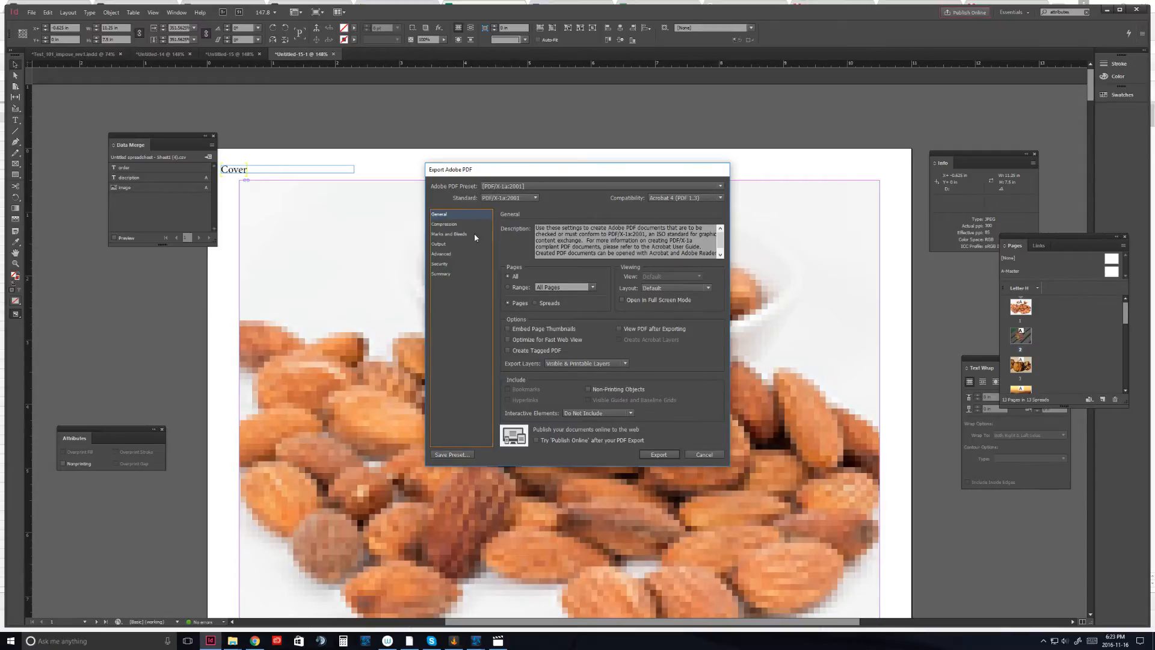
{"action": "left_click", "coordinate": [467, 232]}
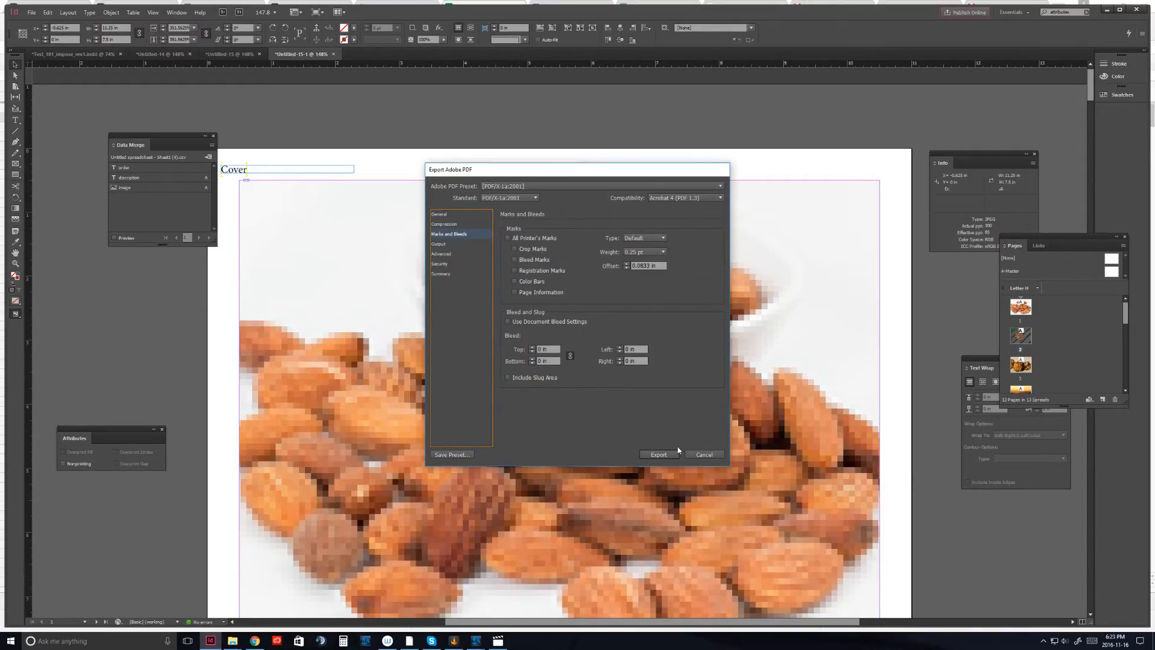
{"action": "left_click", "coordinate": [662, 457]}
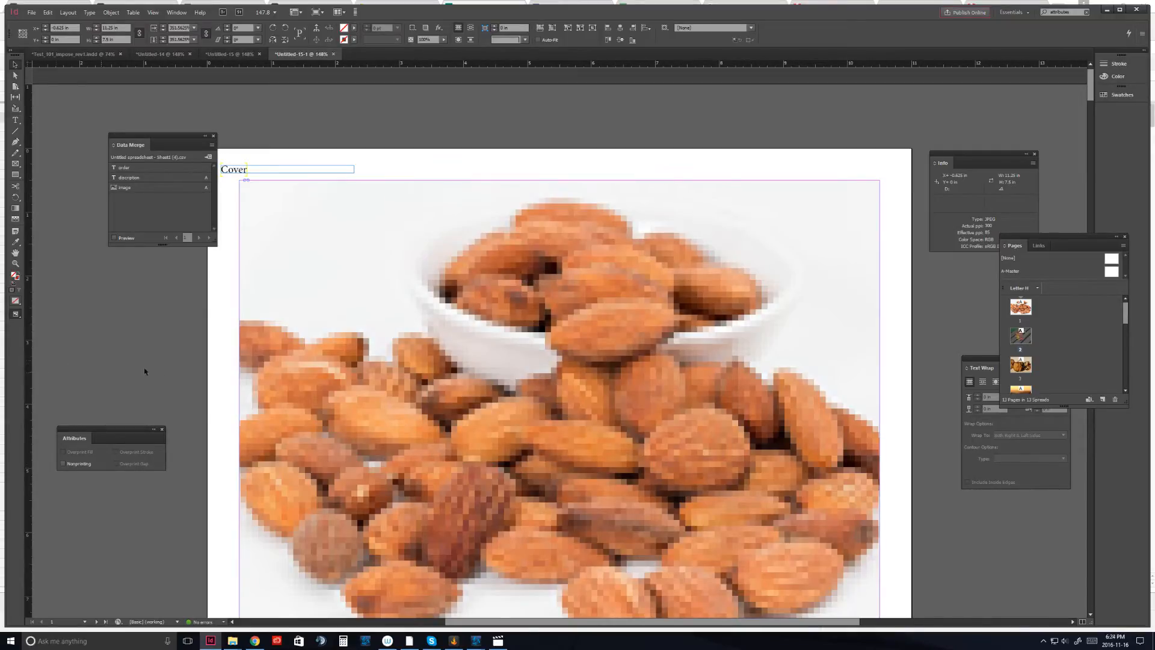
Step: Inspect the linked PDFs of the Test_101_impose_rev1 document and its packaged Links folder in File Explorer
{"action": "left_click", "coordinate": [75, 53]}
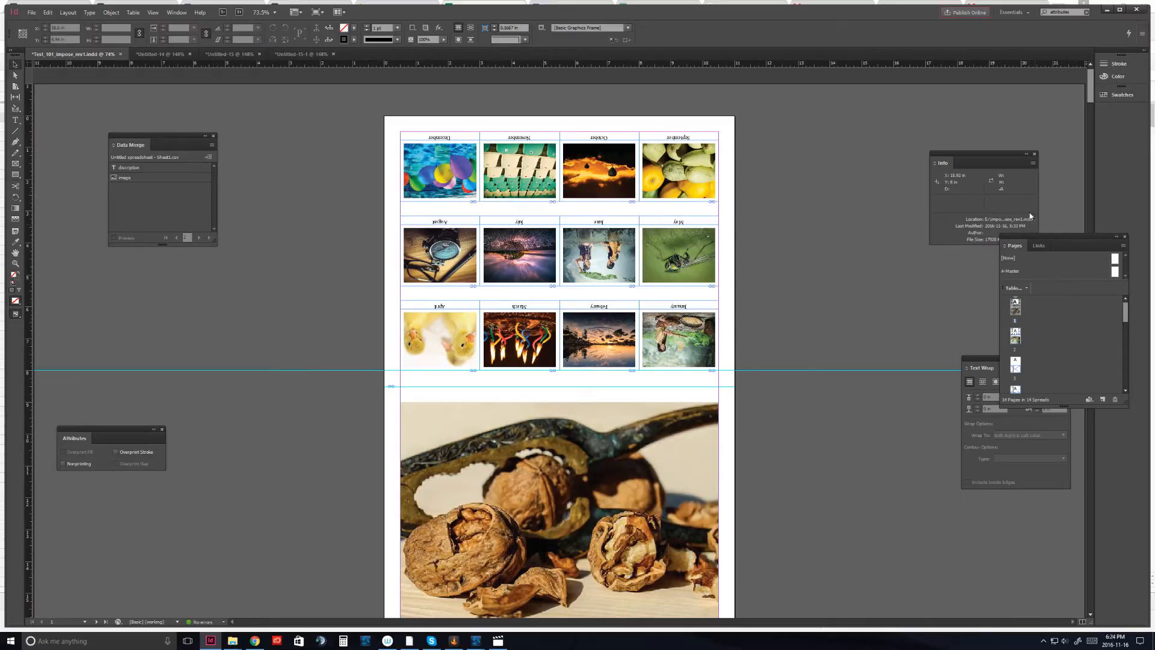
{"action": "left_click", "coordinate": [1042, 245]}
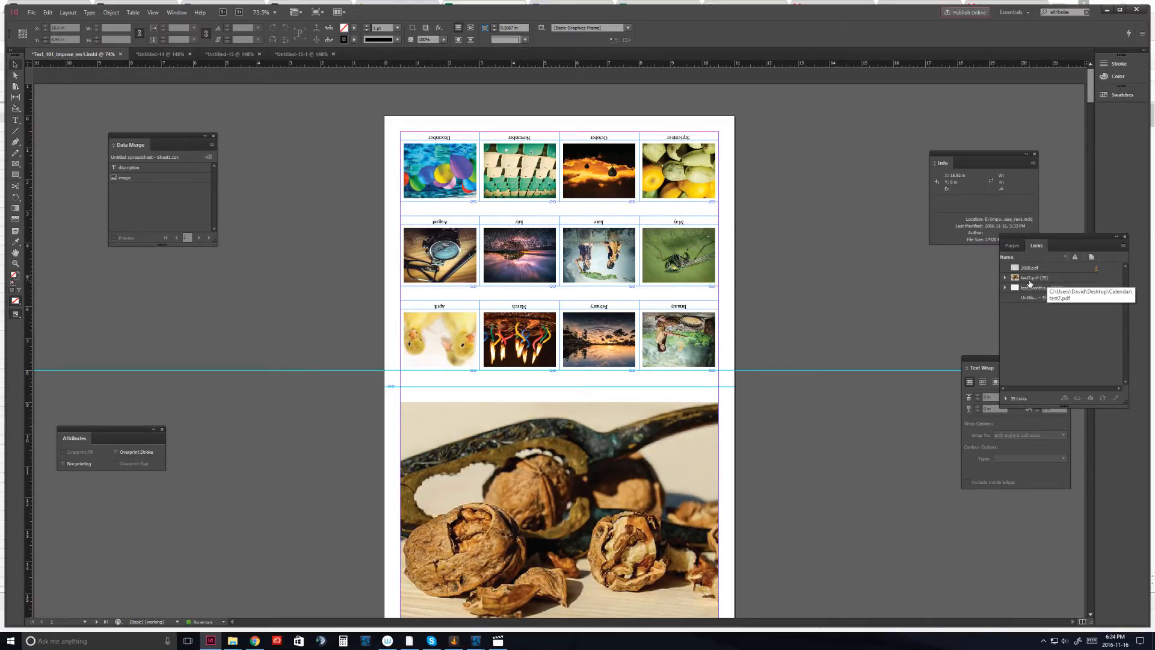
{"action": "mouse_move", "coordinate": [232, 641]}
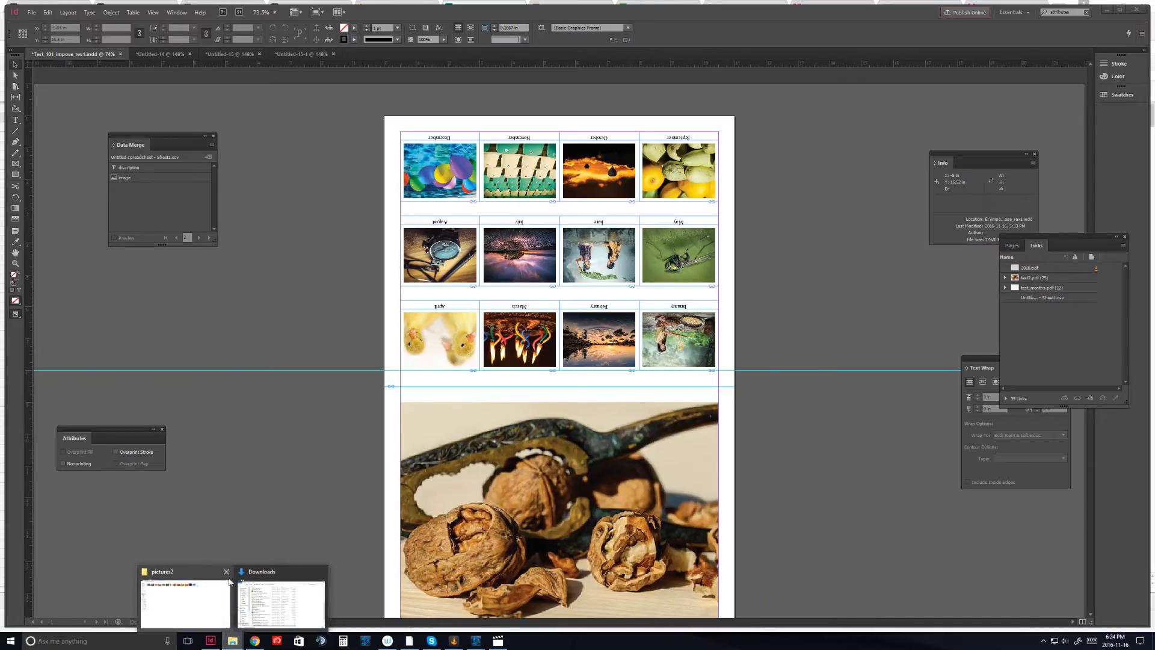
{"action": "left_click", "coordinate": [229, 581]}
{"action": "left_click", "coordinate": [136, 30]}
{"action": "double_click", "coordinate": [134, 74]}
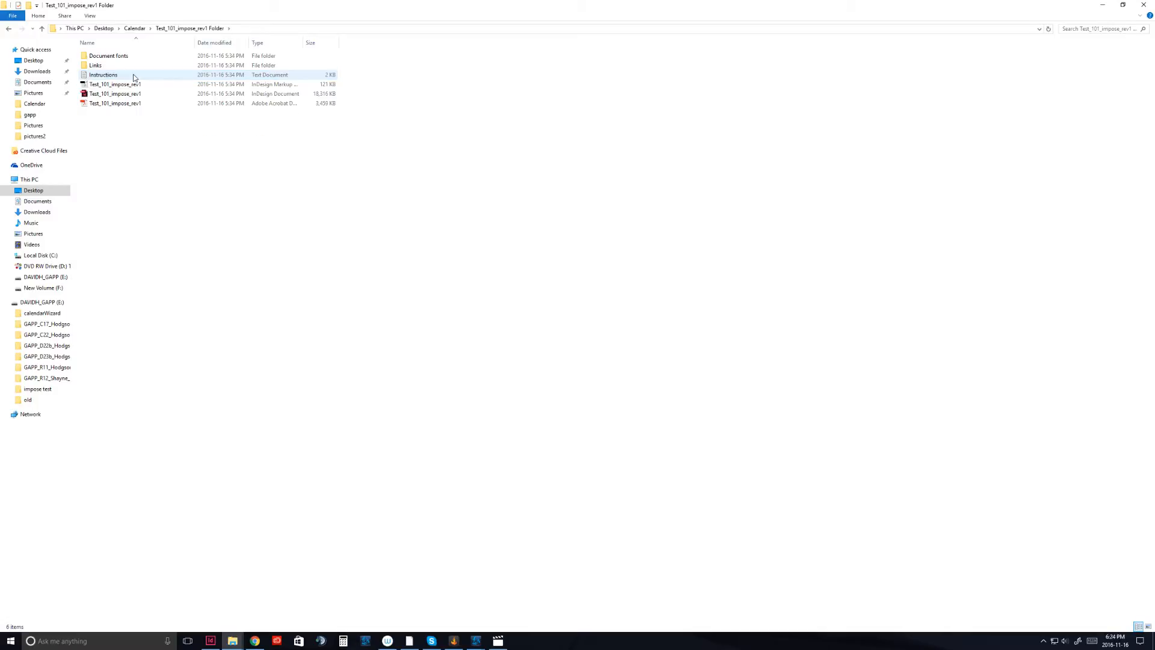
{"action": "double_click", "coordinate": [95, 65]}
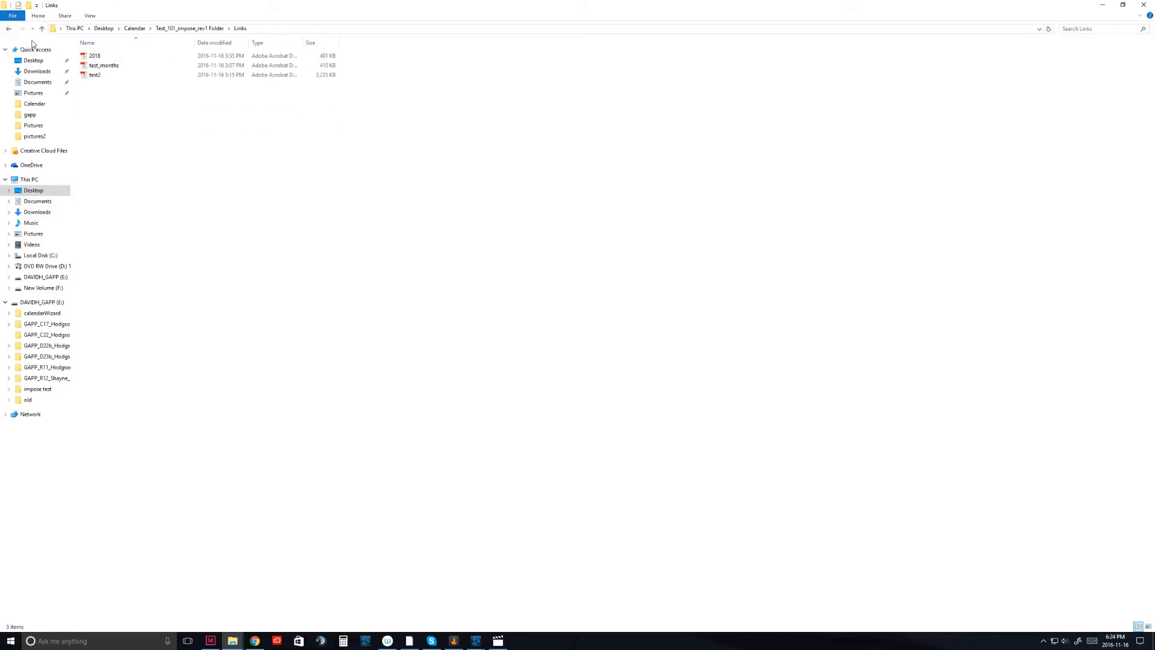
Step: Rename the test2 PDF in the Calendar folder as ASDFASDF
{"action": "double_click", "coordinate": [9, 30]}
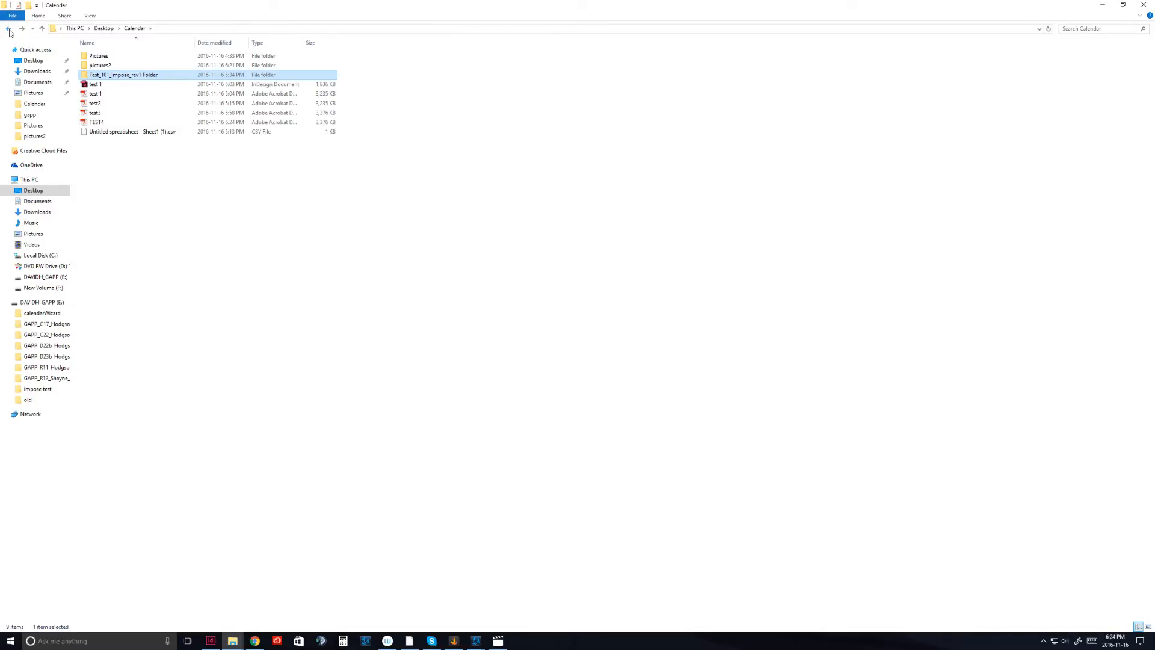
{"action": "right_click", "coordinate": [110, 104]}
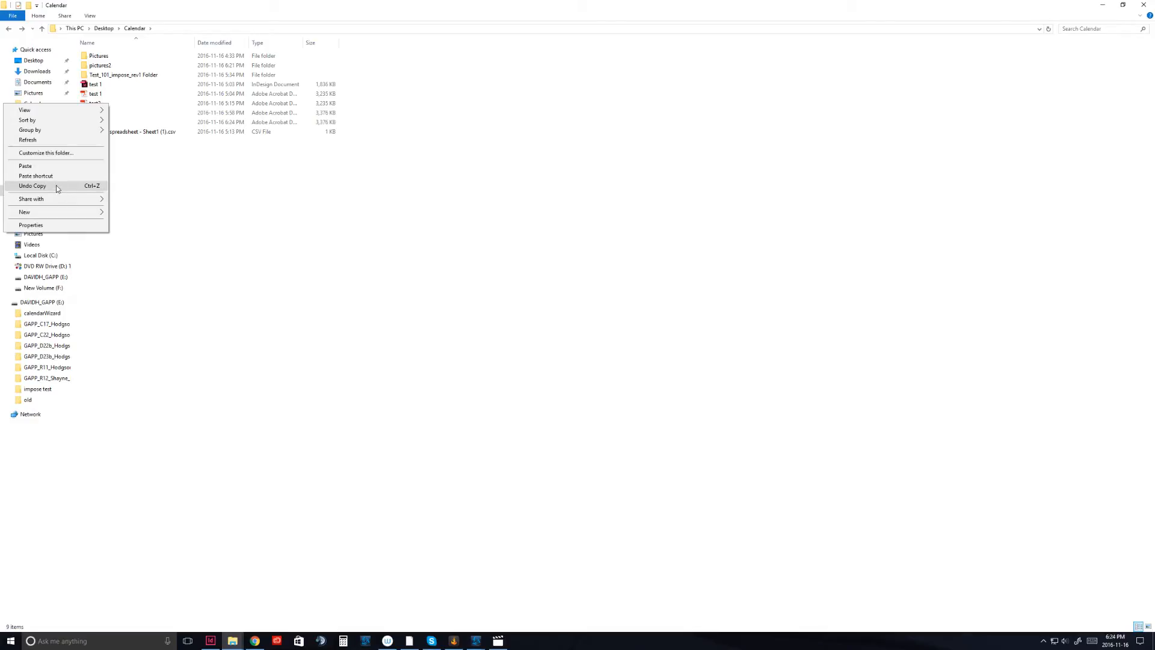
{"action": "key", "text": "Escape"}
{"action": "right_click", "coordinate": [95, 104]}
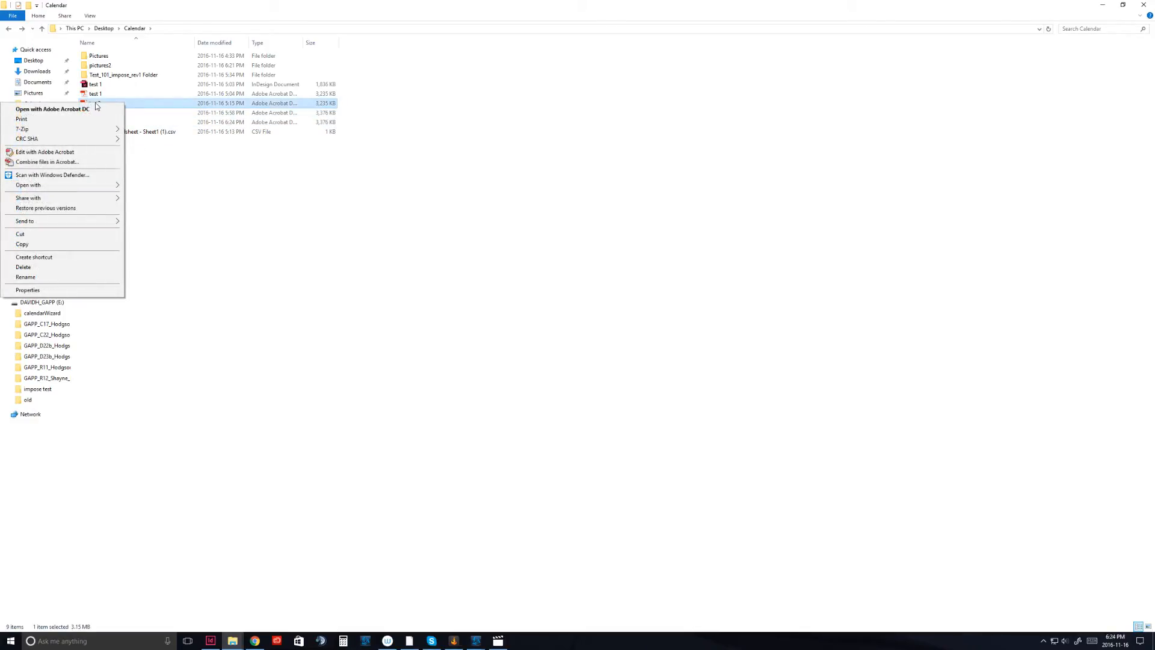
{"action": "left_click", "coordinate": [70, 276]}
{"action": "type", "text": "ASDFASDF"}
{"action": "left_click", "coordinate": [179, 219]}
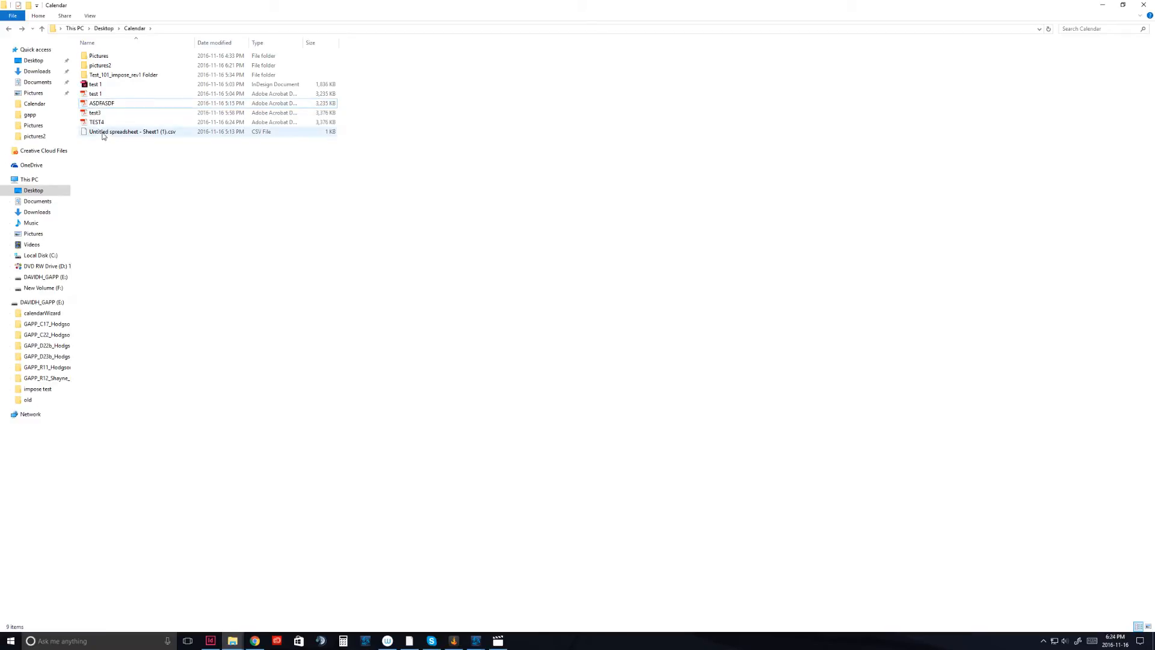
Step: Rename the TEST4 PDF in the Calendar folder as TEST2 so it takes over the linked file's name
{"action": "left_click", "coordinate": [101, 123]}
{"action": "right_click", "coordinate": [100, 124]}
{"action": "left_click", "coordinate": [57, 294]}
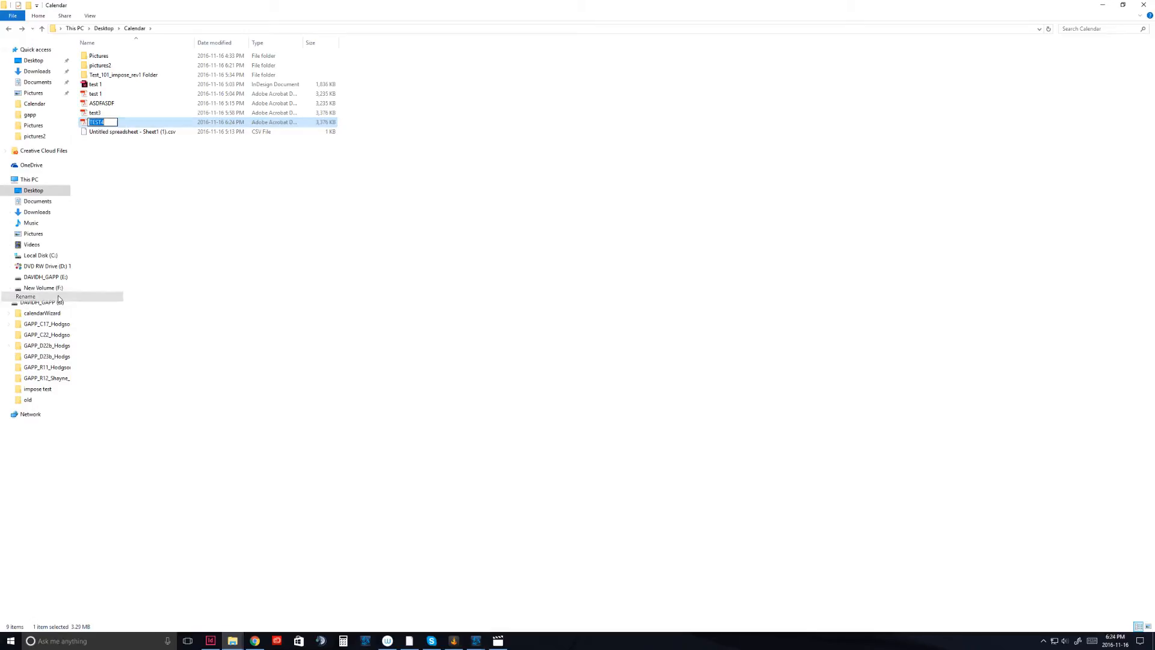
{"action": "type", "text": "TEST2"}
{"action": "left_click", "coordinate": [350, 201]}
Step: Switch back to InDesign and update all modified test2.pdf links in the imposed calendar document
{"action": "left_click", "coordinate": [216, 643]}
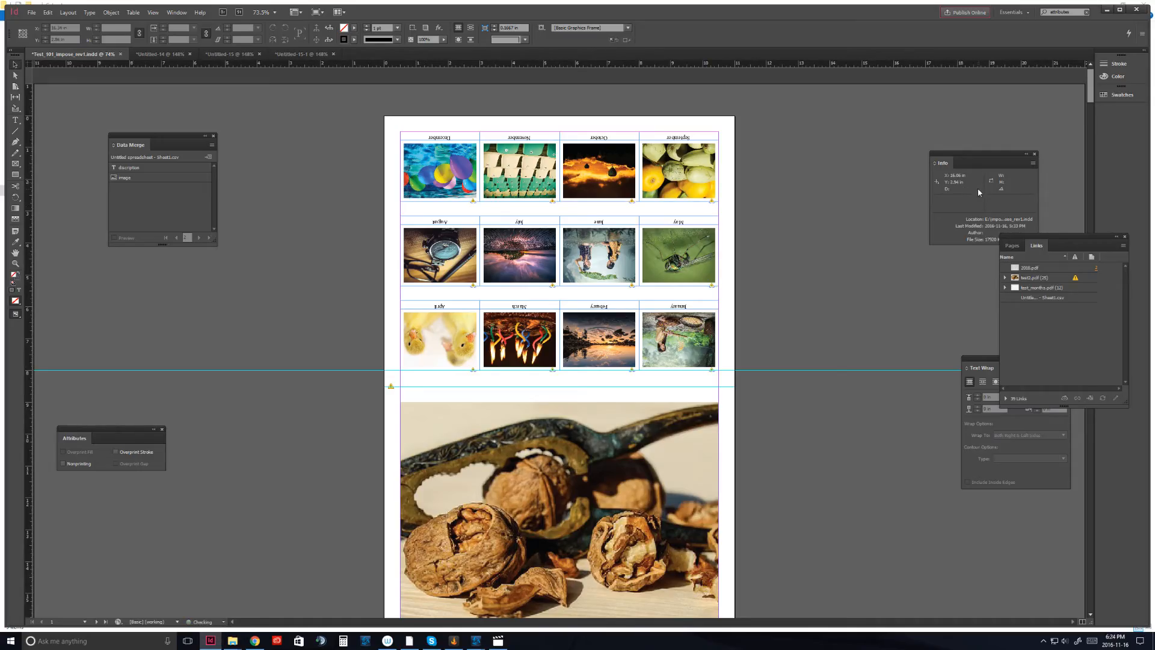
{"action": "left_click", "coordinate": [1005, 277]}
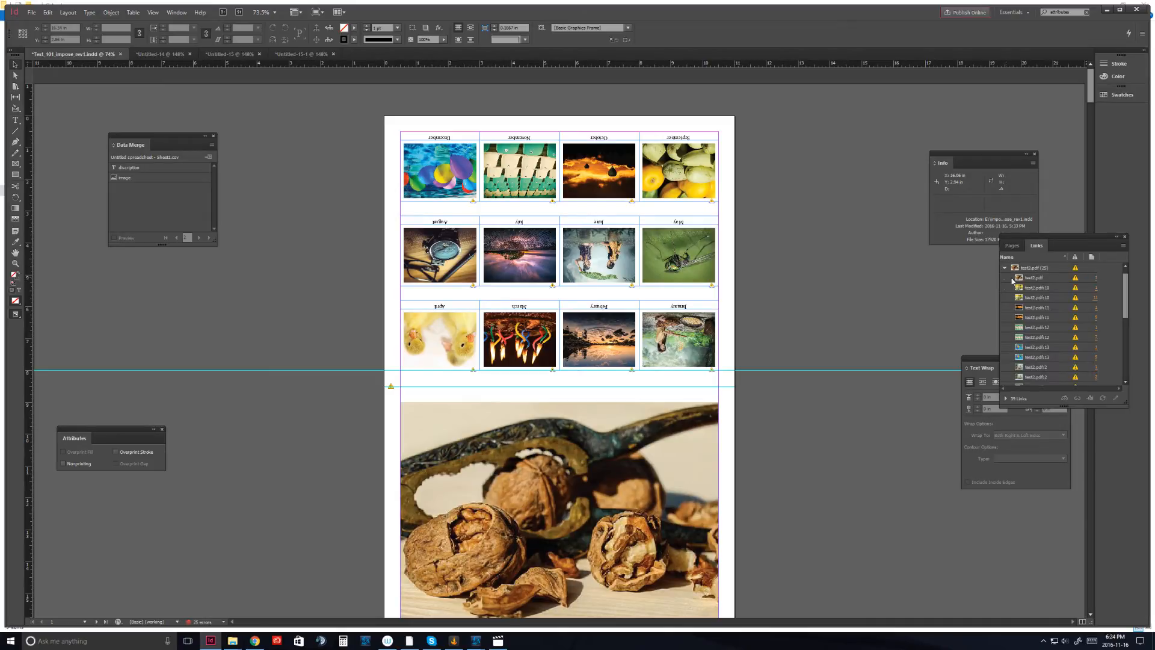
{"action": "double_click", "coordinate": [1076, 269]}
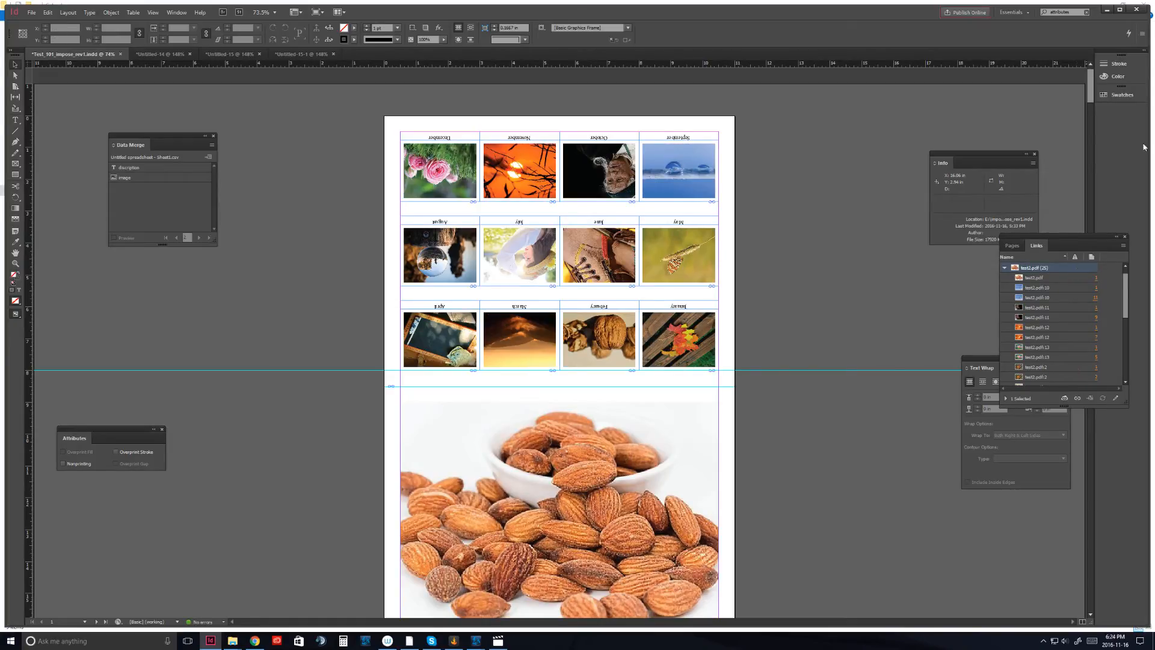
Step: Examine the imposed calendar's small 2018 month grids, the text frame above January 2017, and the cover page's month thumbnails
{"action": "left_click_drag", "start_coordinate": [1092, 87], "coordinate": [1114, 121]}
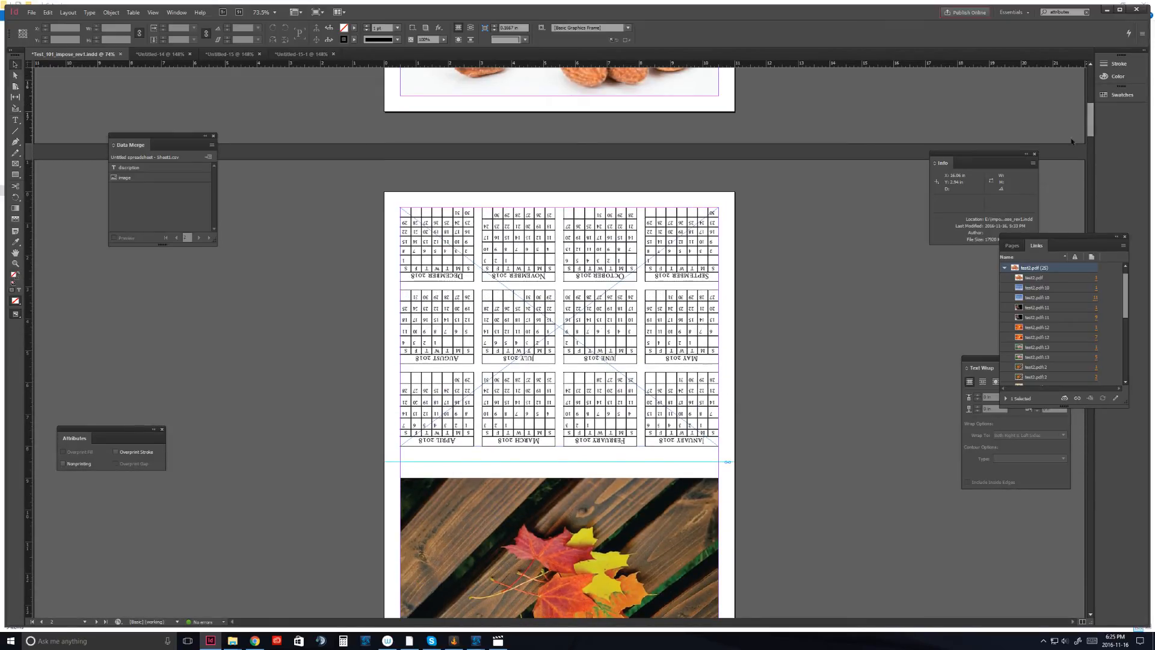
{"action": "left_click", "coordinate": [608, 263]}
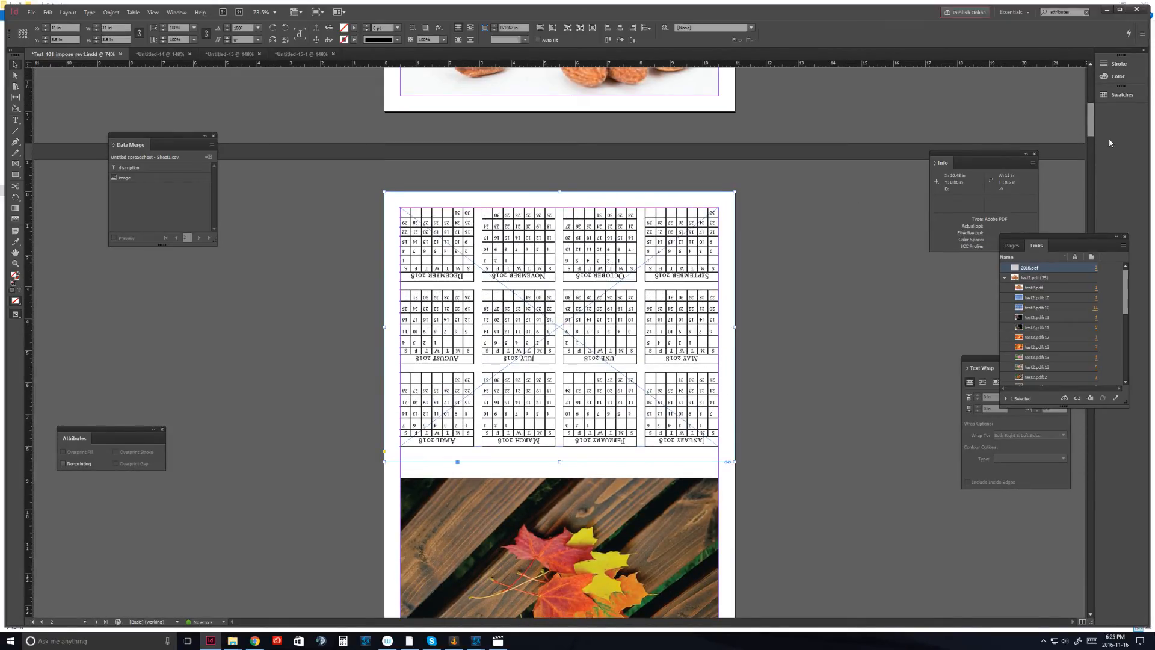
{"action": "left_click_drag", "start_coordinate": [1092, 124], "coordinate": [1092, 165]}
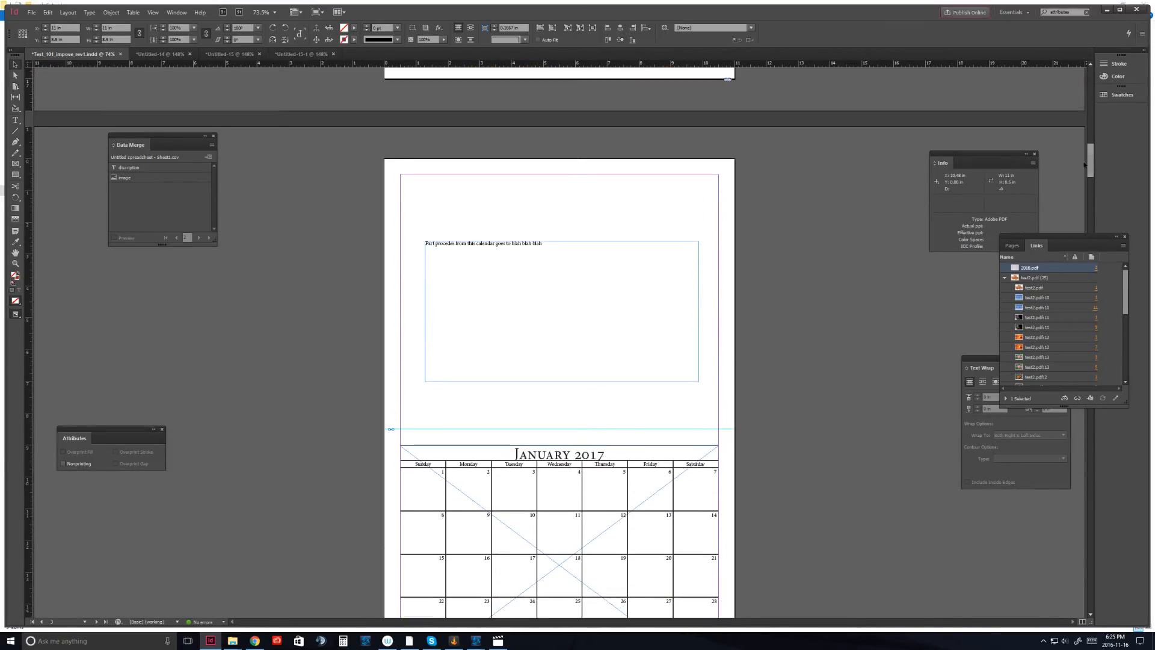
{"action": "left_click", "coordinate": [525, 279]}
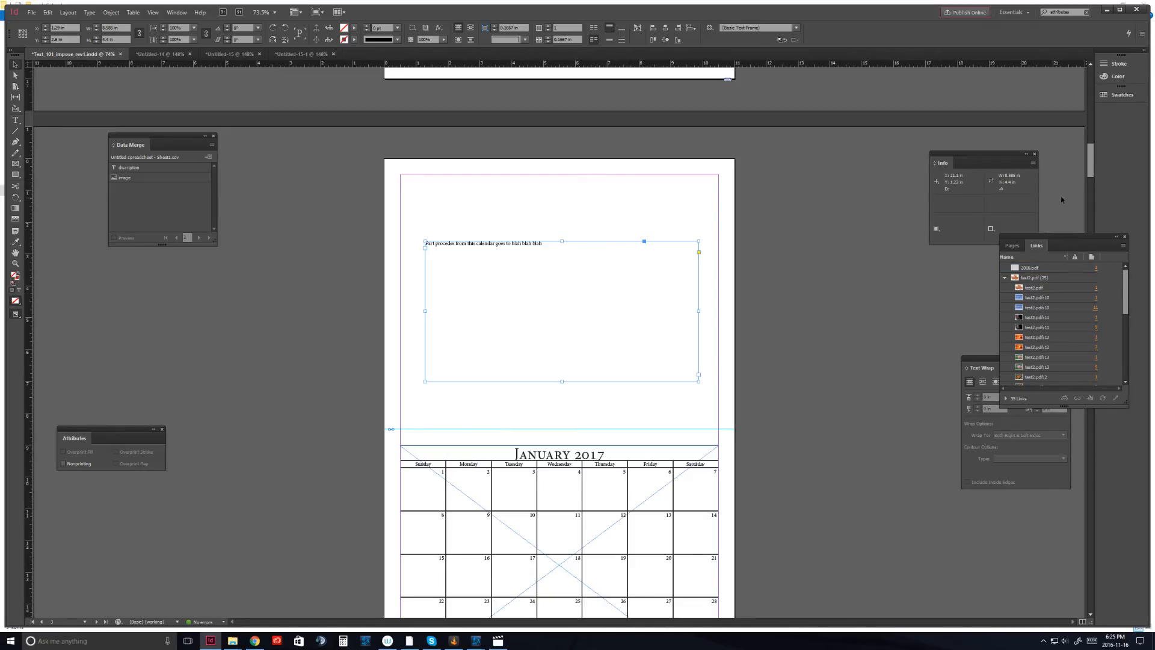
{"action": "left_click_drag", "start_coordinate": [1092, 170], "coordinate": [1088, 78]}
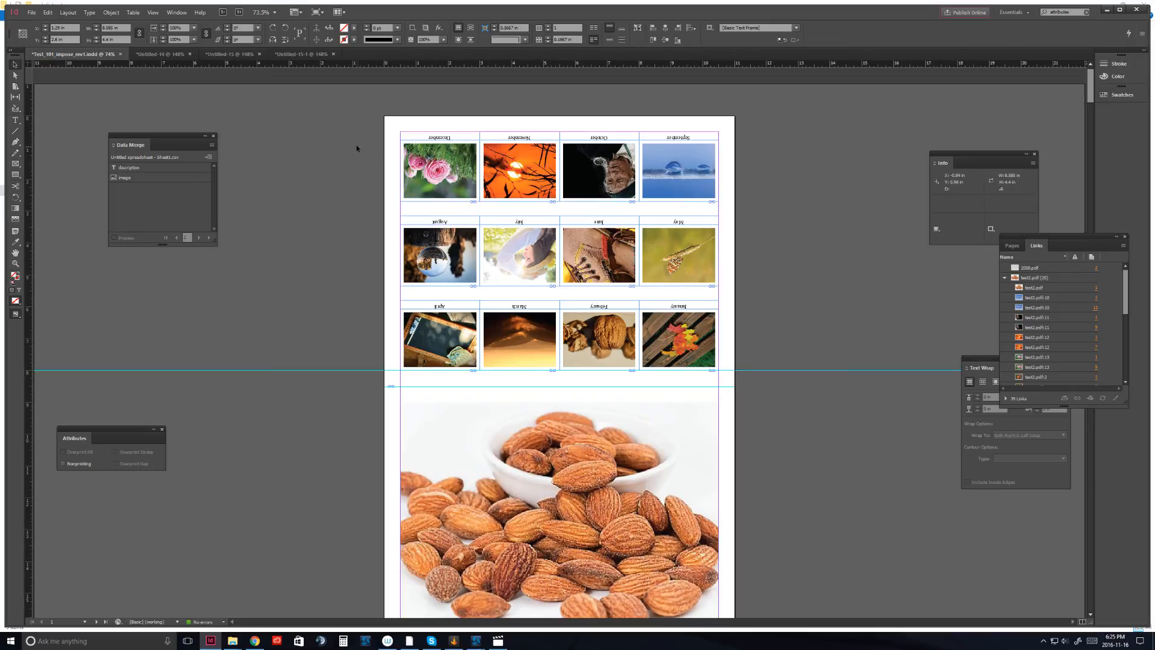
{"action": "left_click_drag", "start_coordinate": [352, 129], "coordinate": [815, 349]}
{"action": "left_click", "coordinate": [801, 287]}
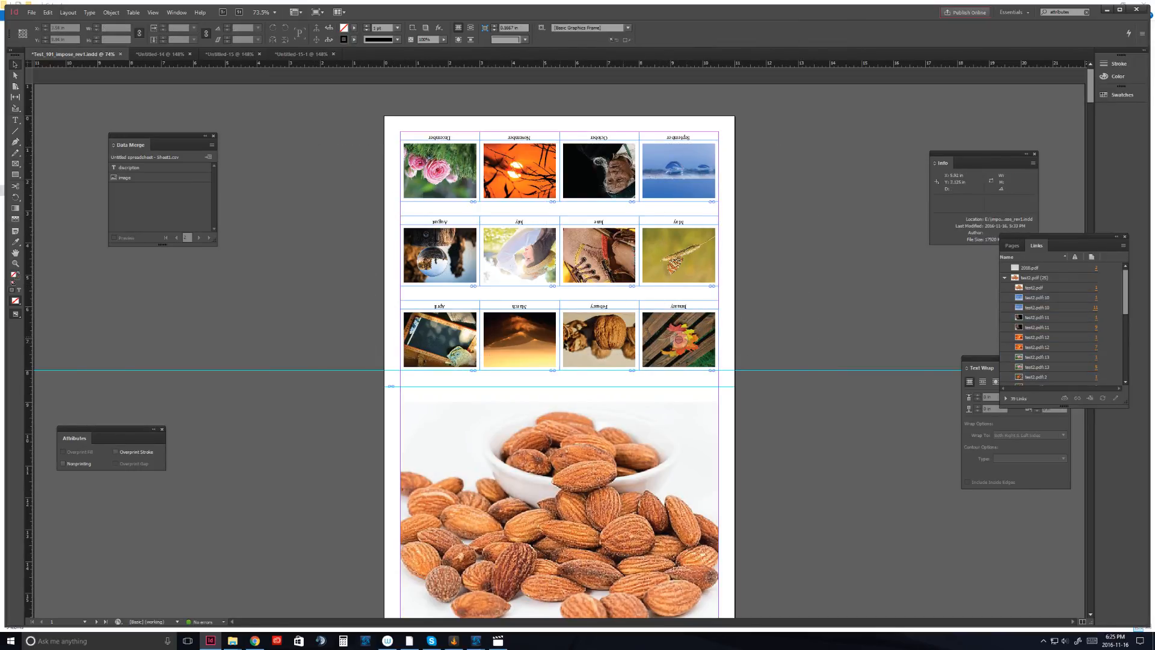